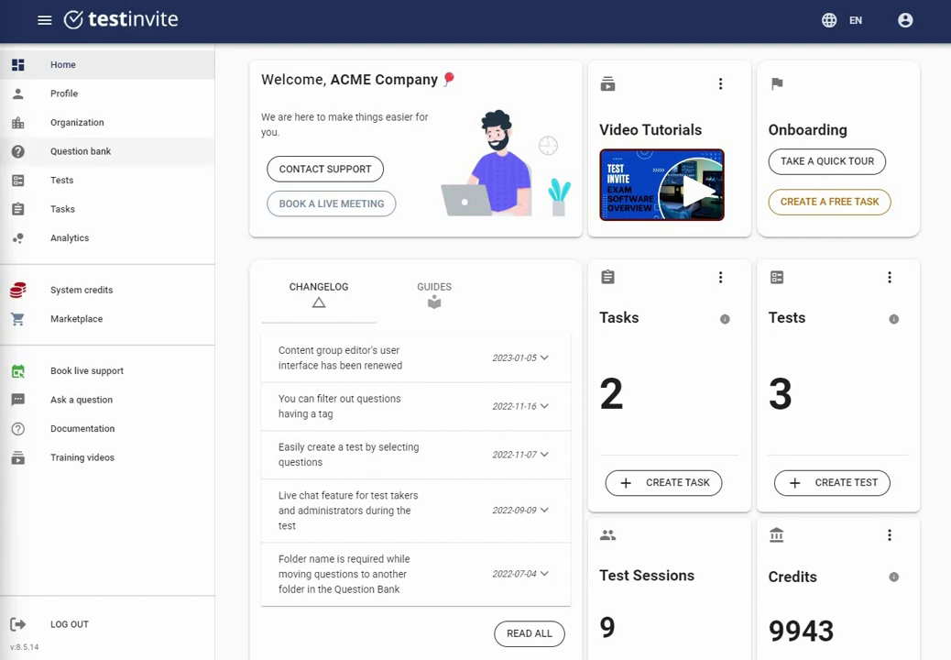
# Step: Create a new multiple choice question in the question bank with the text "What is the capital city of France?"
pyautogui.click(81, 151)
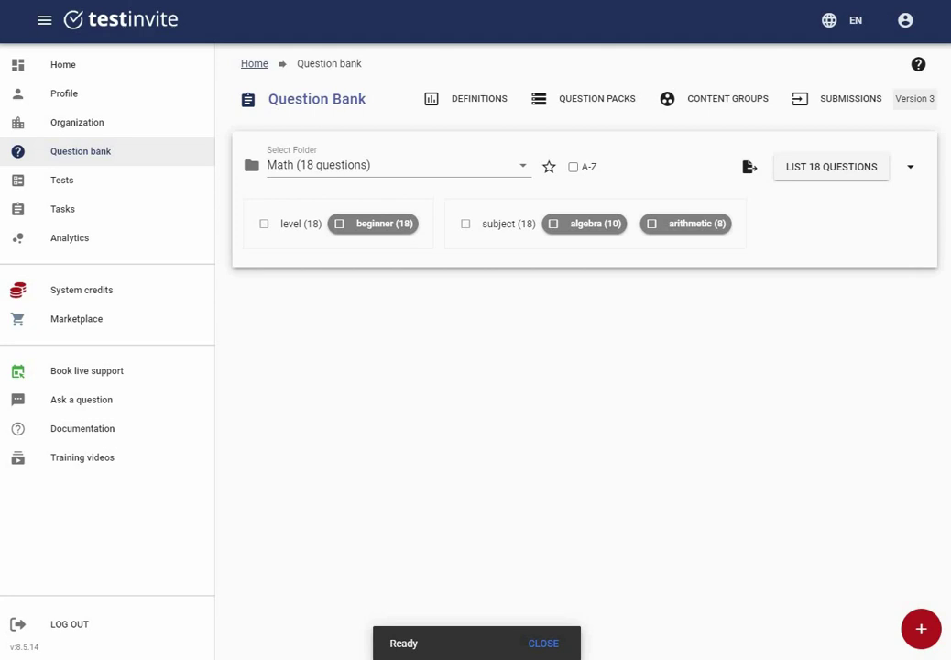
pyautogui.click(921, 628)
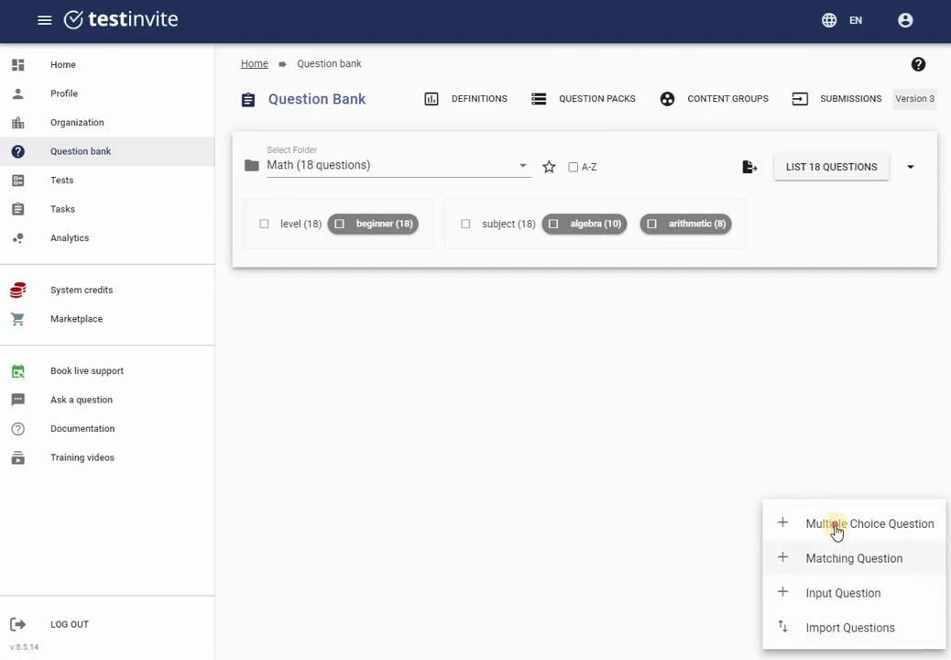
pyautogui.click(836, 531)
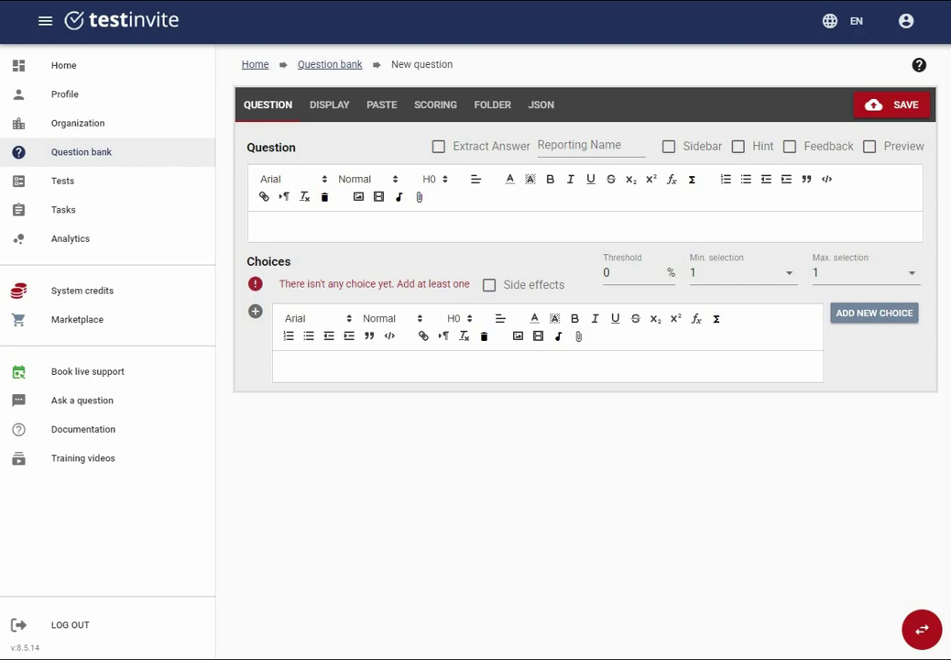
pyautogui.click(325, 234)
pyautogui.write('What is the capital city of France?')
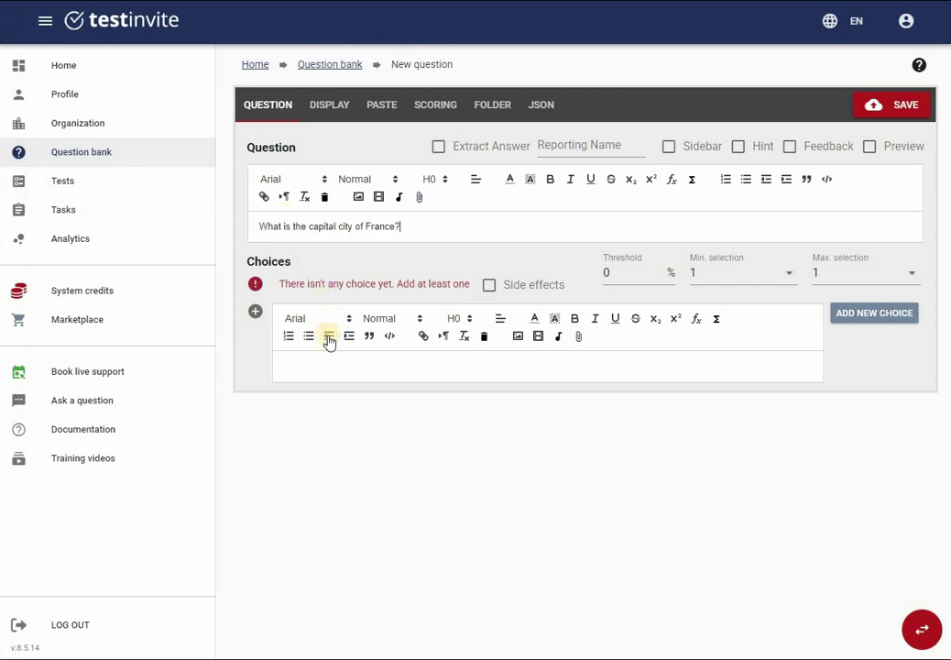
# Step: Add London and Paris as the first two answer choices of the question
pyautogui.click(326, 366)
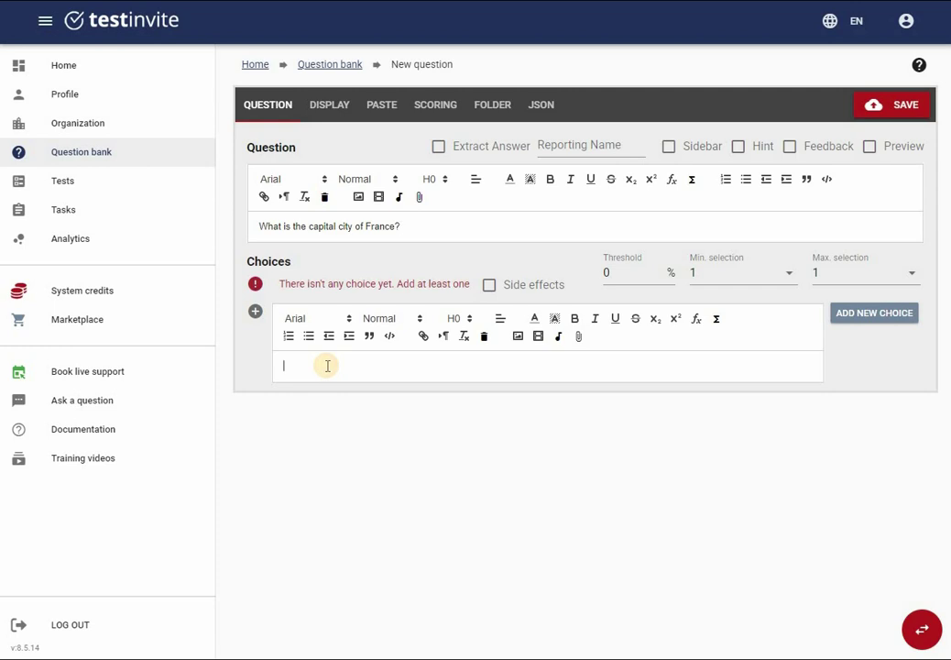
pyautogui.write('London')
pyautogui.click(865, 317)
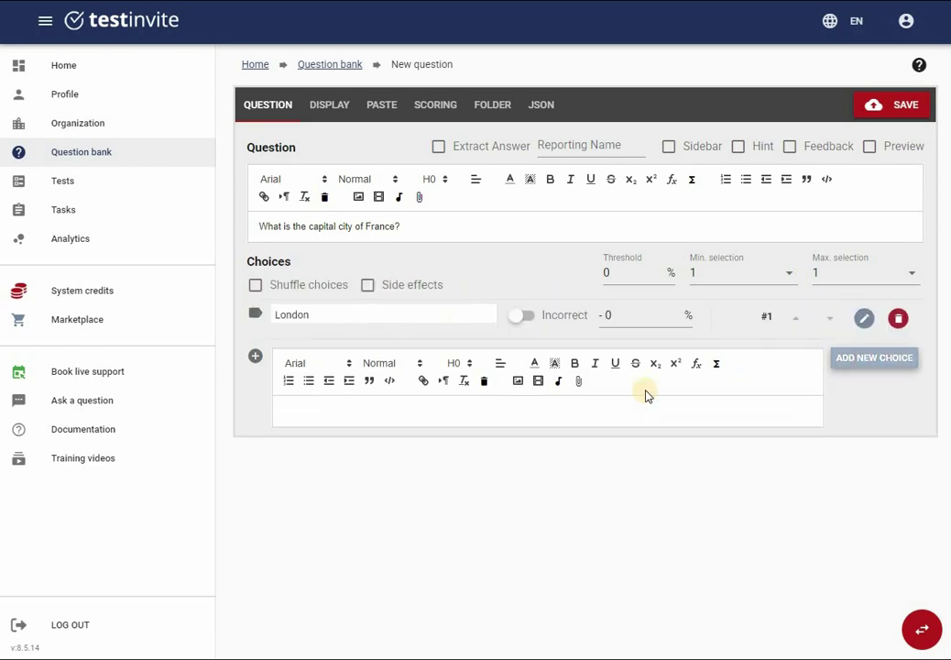
pyautogui.click(629, 412)
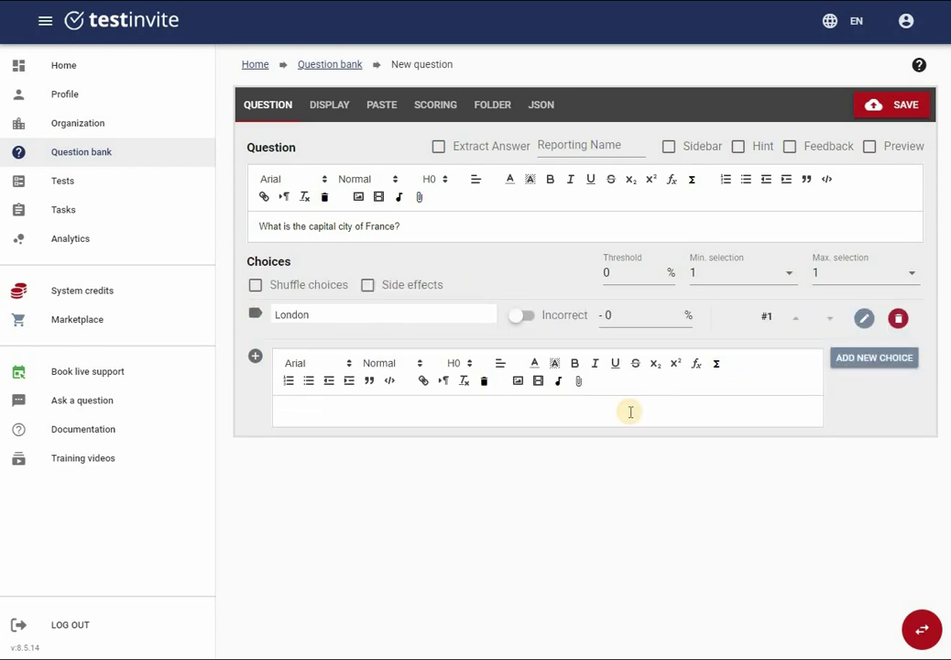
pyautogui.write('Paris')
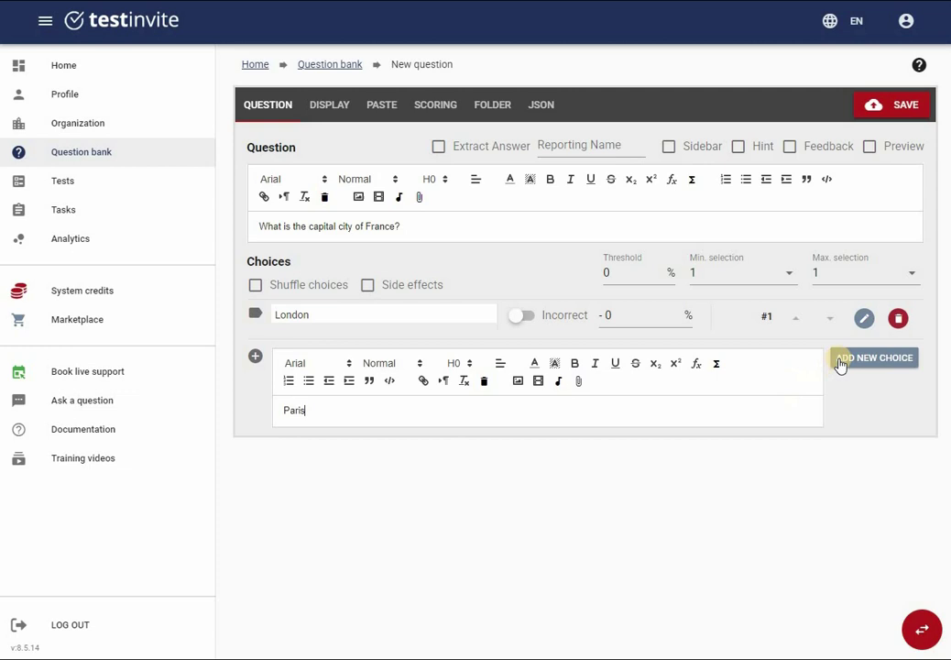
pyautogui.click(838, 360)
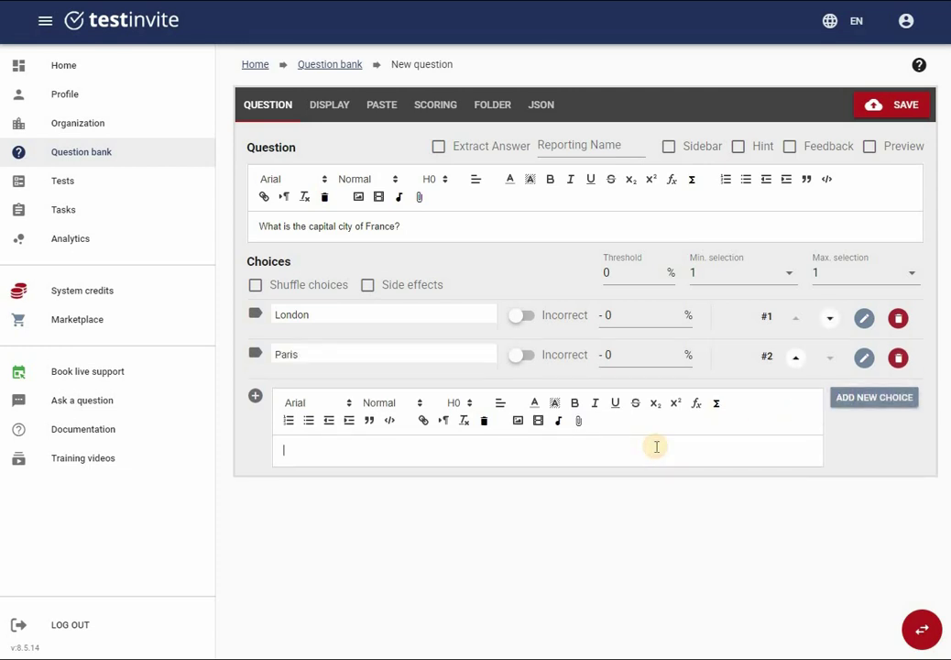
# Step: Add Tokyo, İstanbul and Berlin as further answer choices after Paris
pyautogui.write('Tokyo')
pyautogui.click(866, 396)
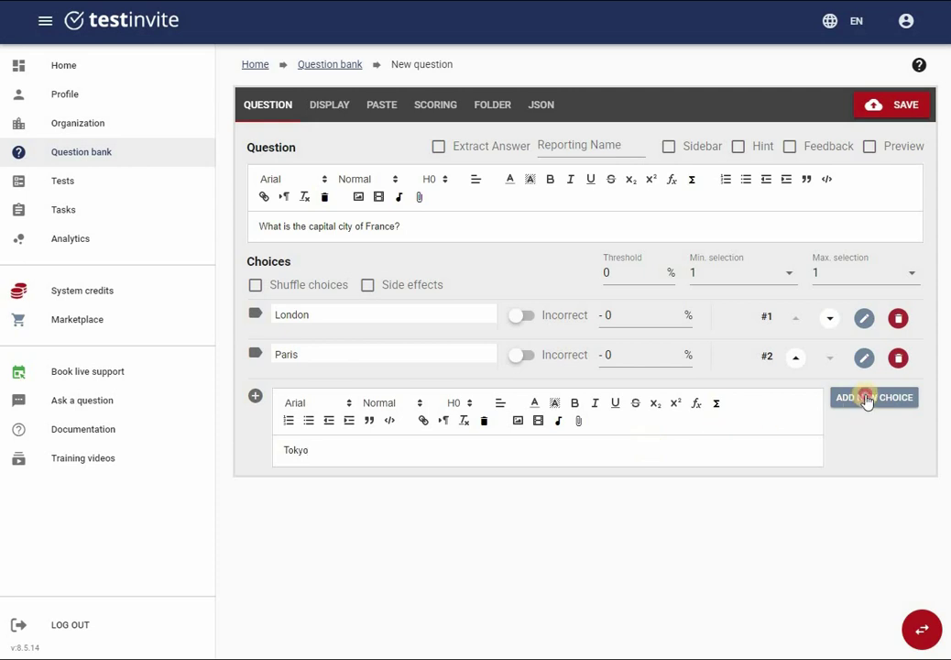
pyautogui.click(371, 495)
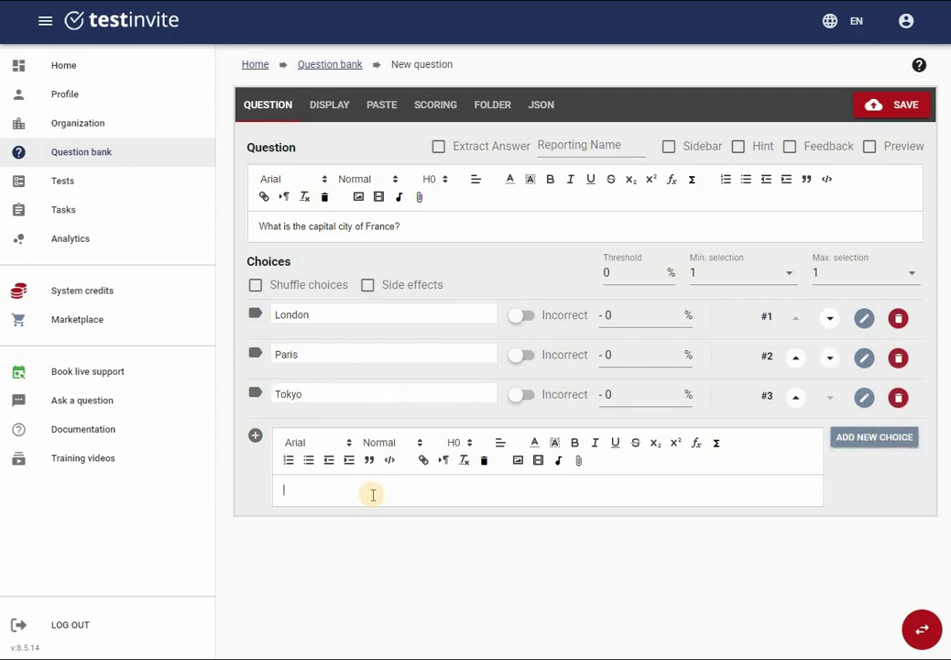
pyautogui.write('İstanbul')
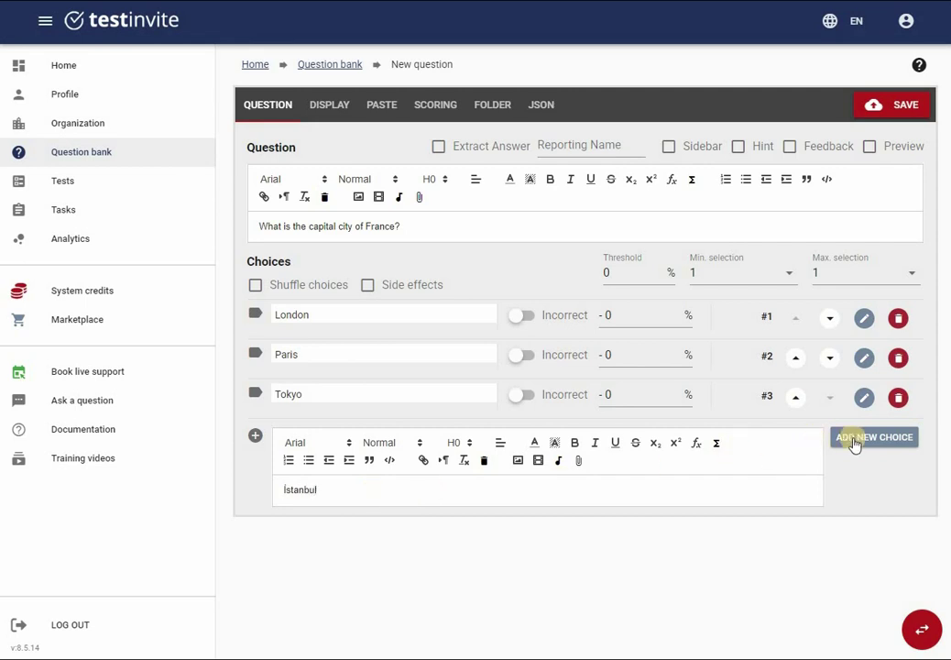
pyautogui.click(836, 443)
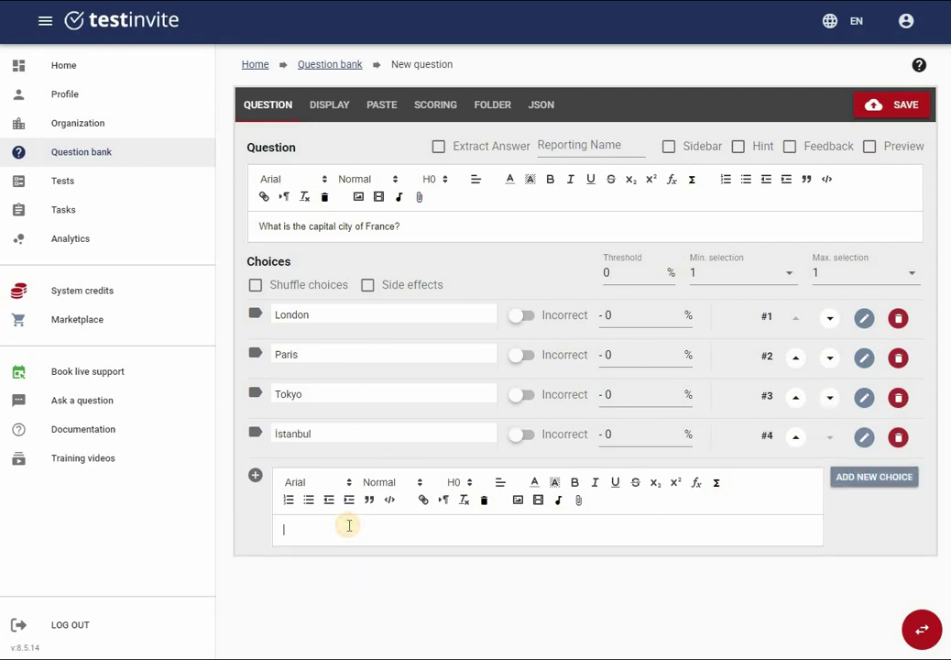
pyautogui.write('Berlin')
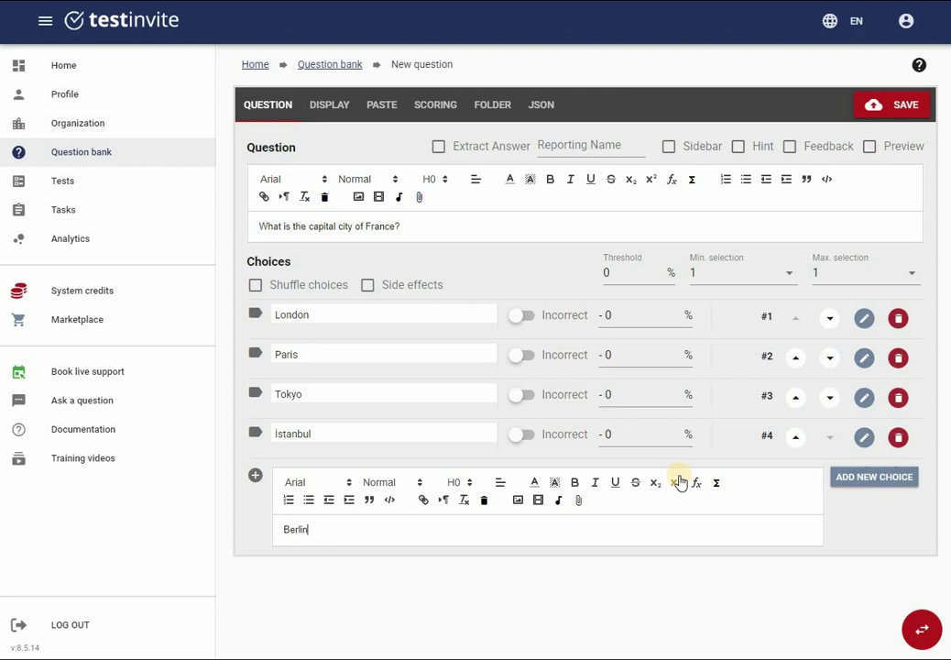
pyautogui.click(861, 478)
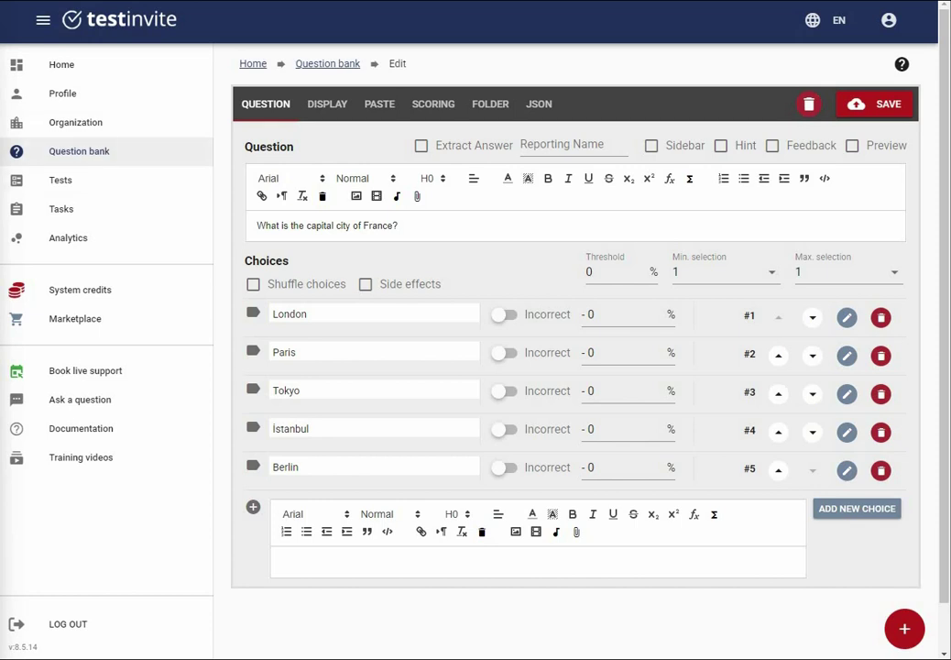
# Step: Mark Paris as the correct choice and show the question preview
pyautogui.click(506, 354)
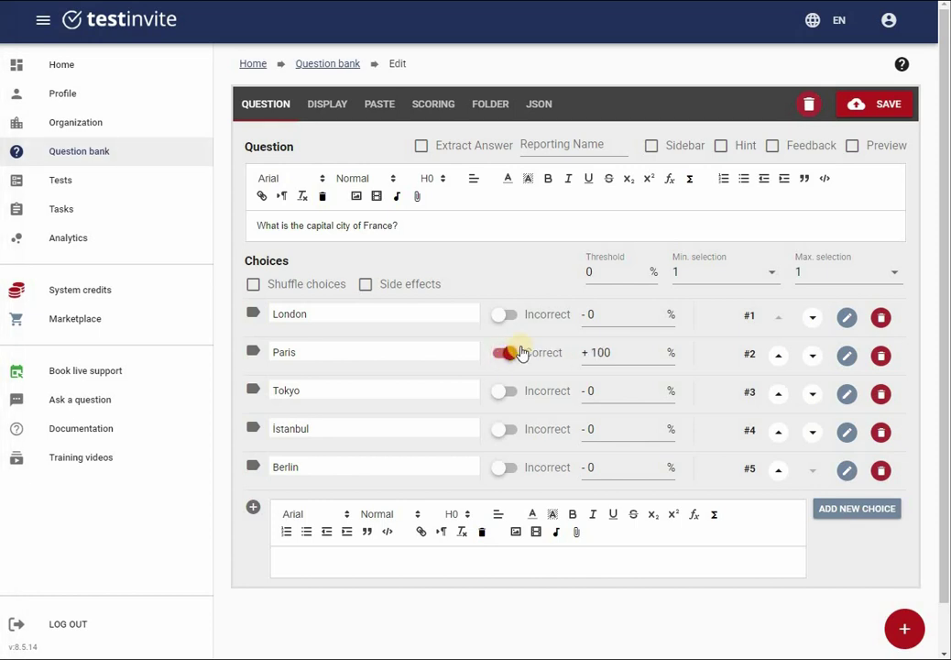
pyautogui.click(854, 149)
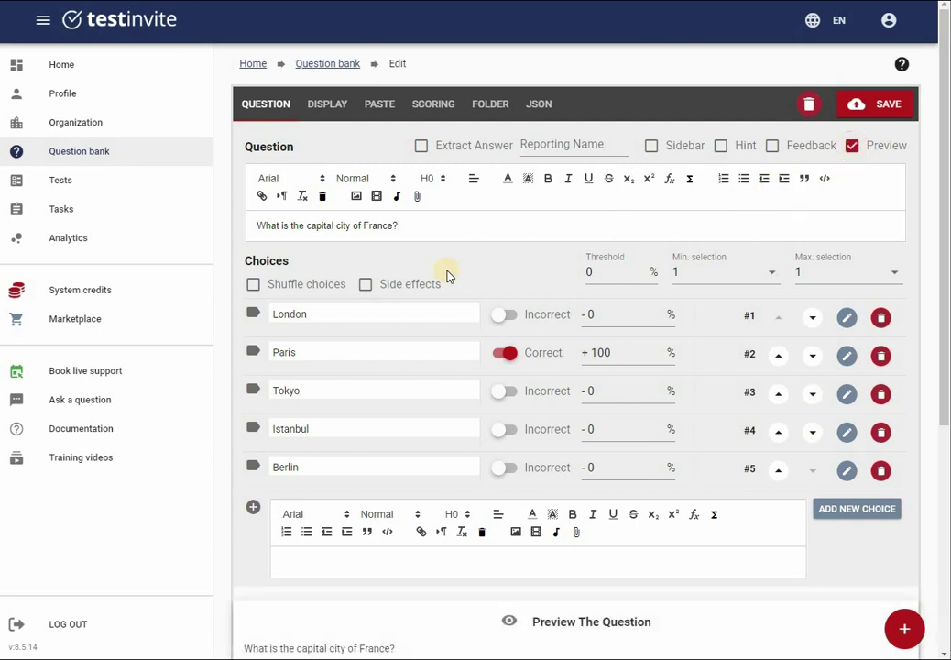
pyautogui.scroll(-2, 412, 295)
pyautogui.scroll(-2, 406, 299)
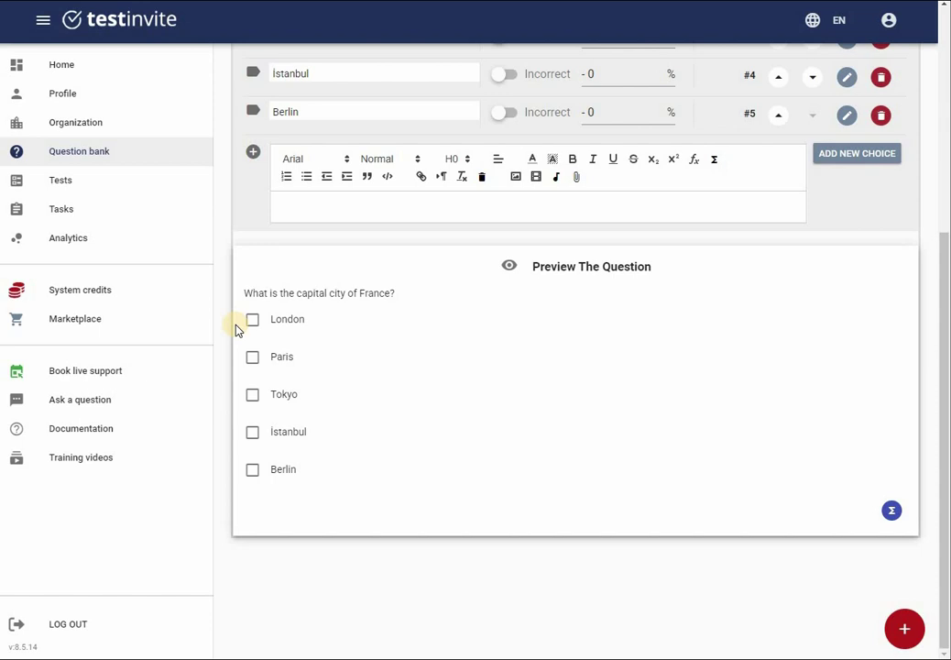
# Step: Try the choices in the question preview, ending on Tokyo, and examine the score preview for that answer
pyautogui.click(252, 325)
pyautogui.click(253, 359)
pyautogui.click(256, 397)
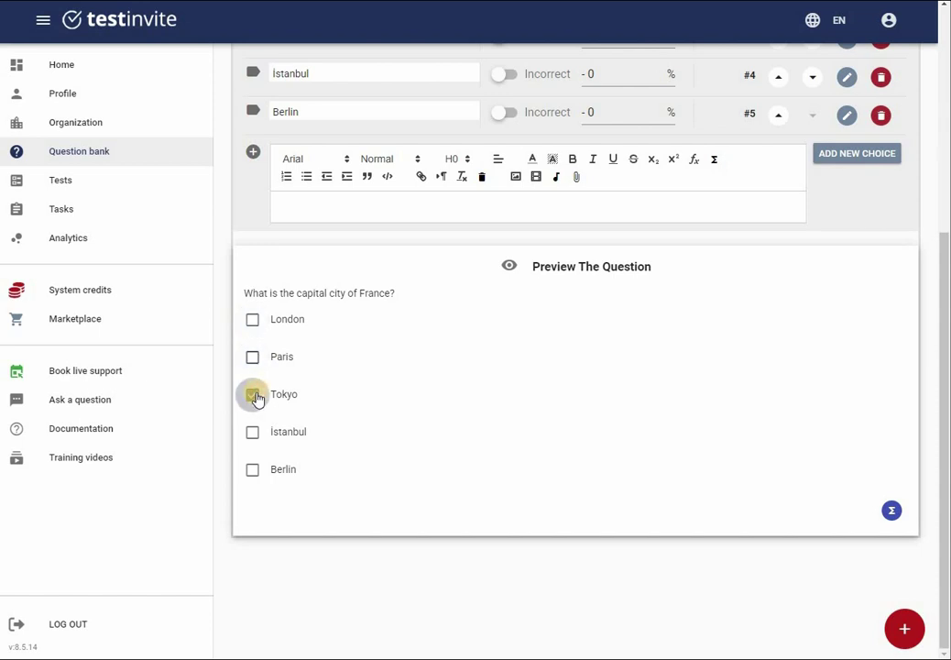
pyautogui.click(890, 512)
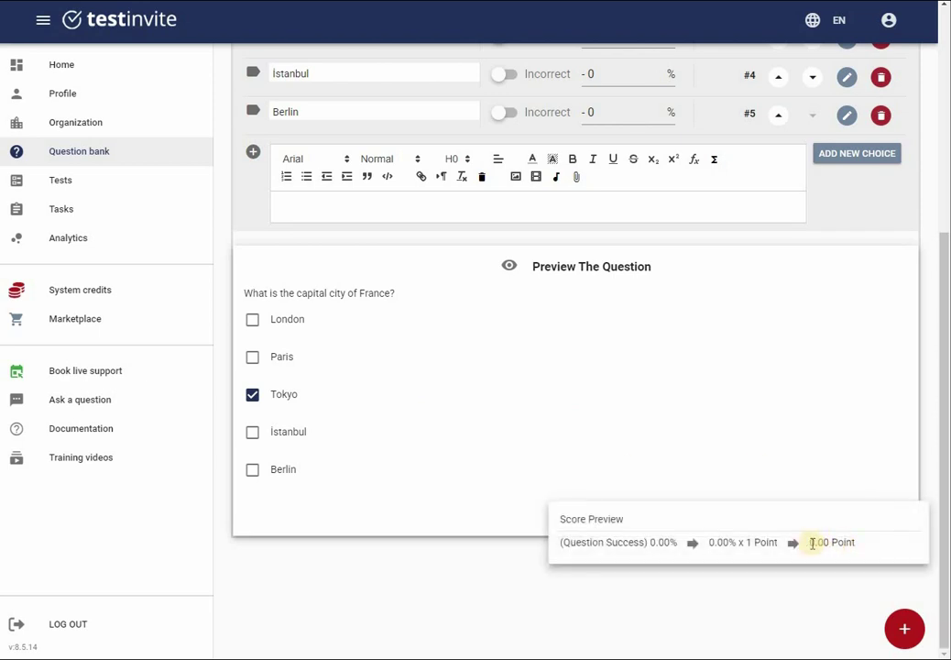
pyautogui.tripleClick(831, 542)
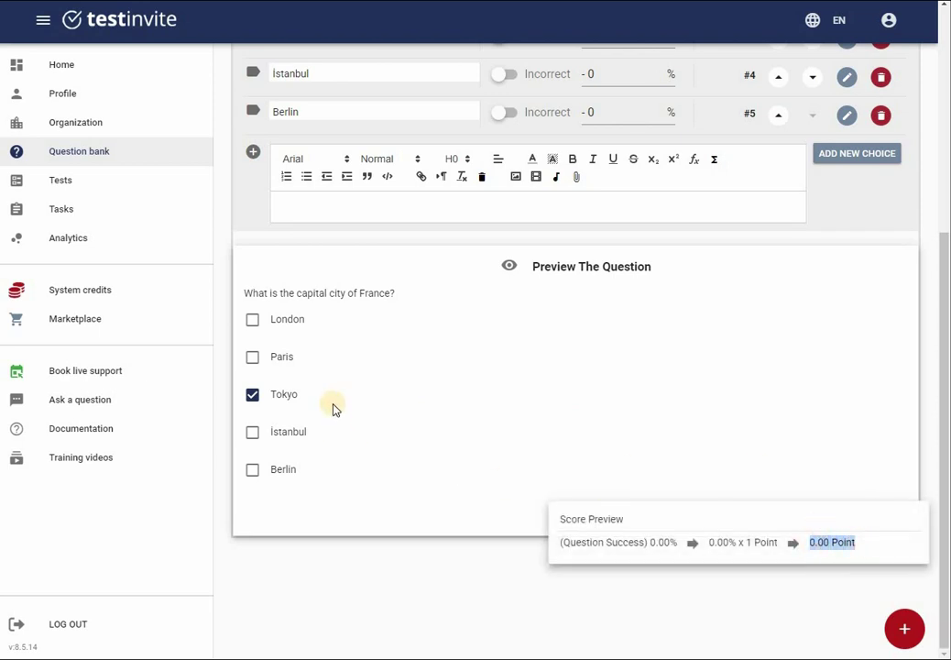
# Step: Select Paris in the question preview and examine its score preview
pyautogui.click(252, 359)
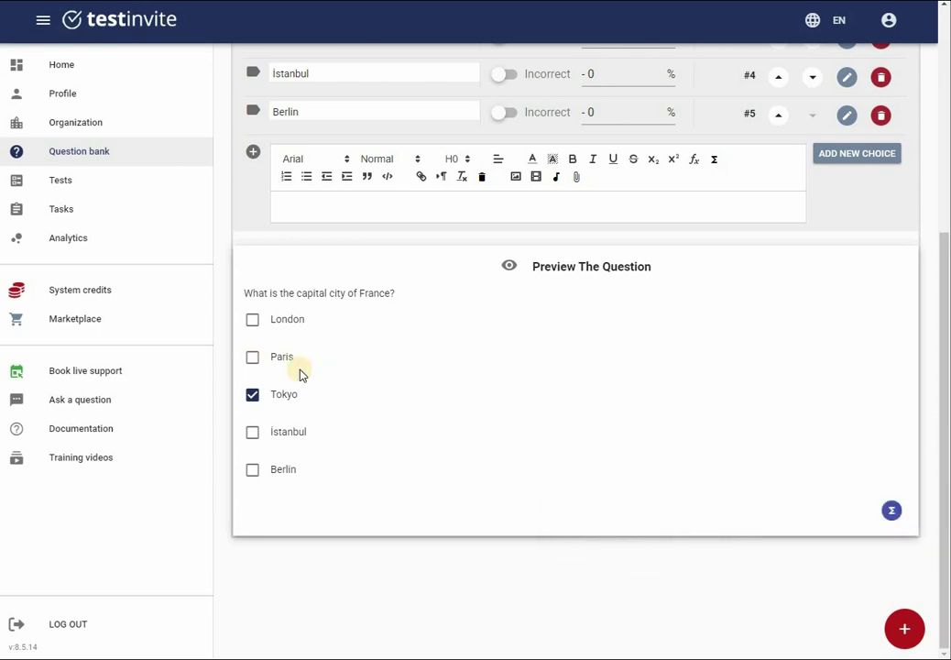
pyautogui.click(251, 356)
pyautogui.click(890, 509)
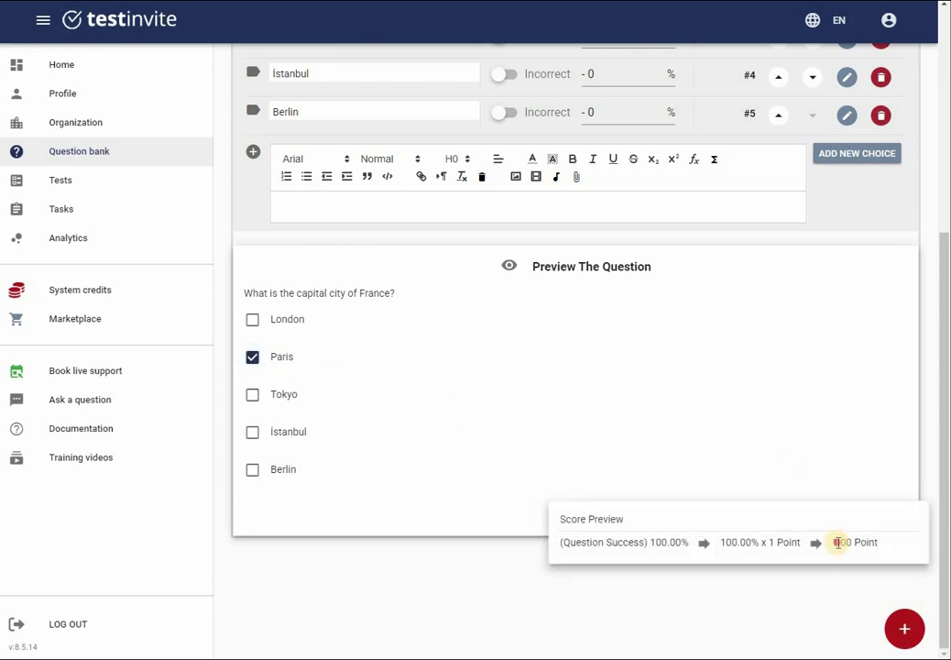
pyautogui.tripleClick(876, 541)
pyautogui.click(570, 401)
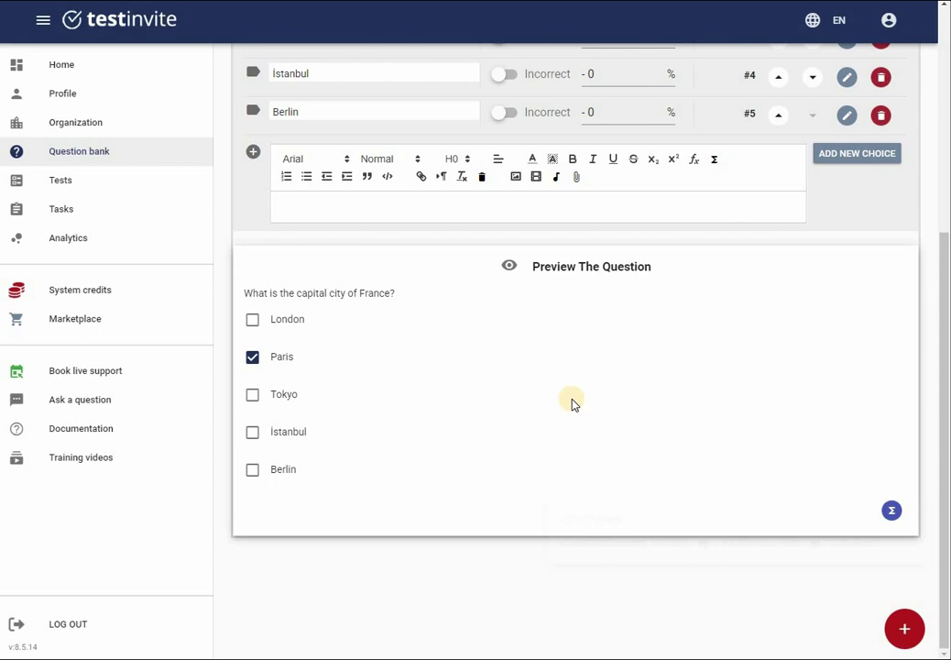
# Step: Open the question's folder settings and look through the list of existing folders
pyautogui.scroll(2, 553, 293)
pyautogui.scroll(2, 553, 293)
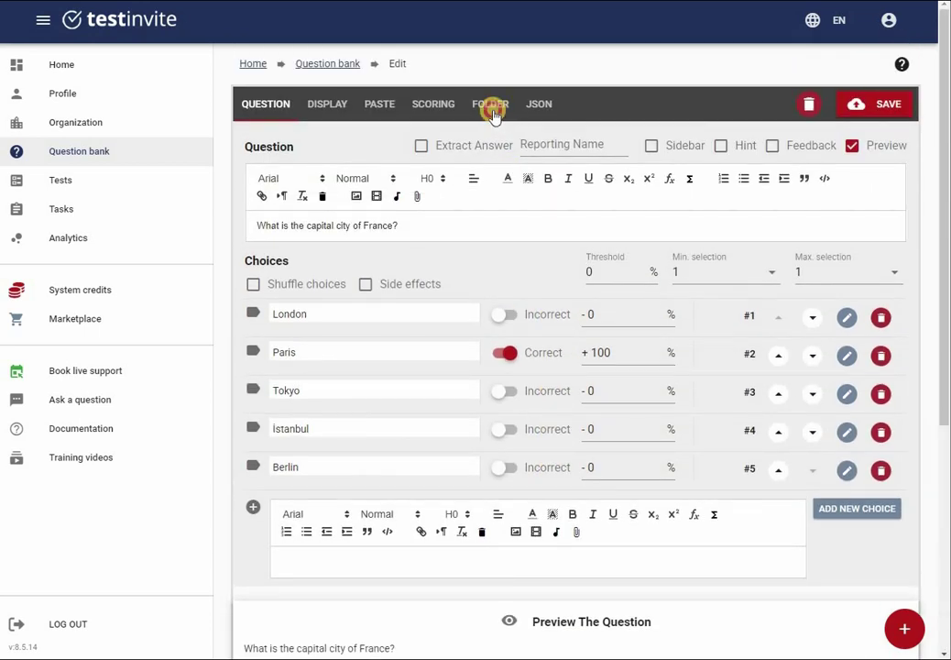
pyautogui.click(491, 107)
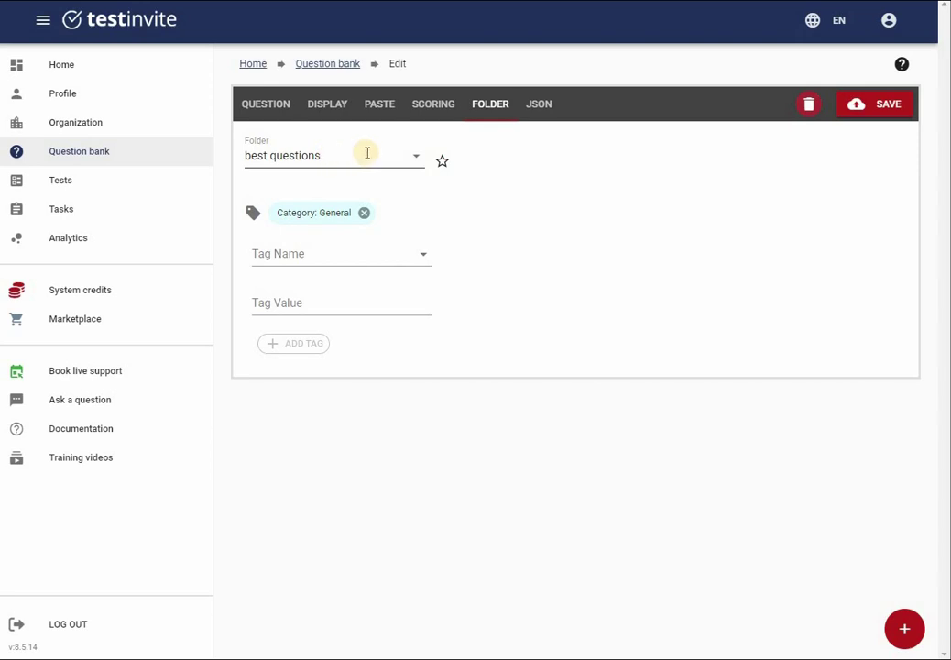
pyautogui.click(357, 153)
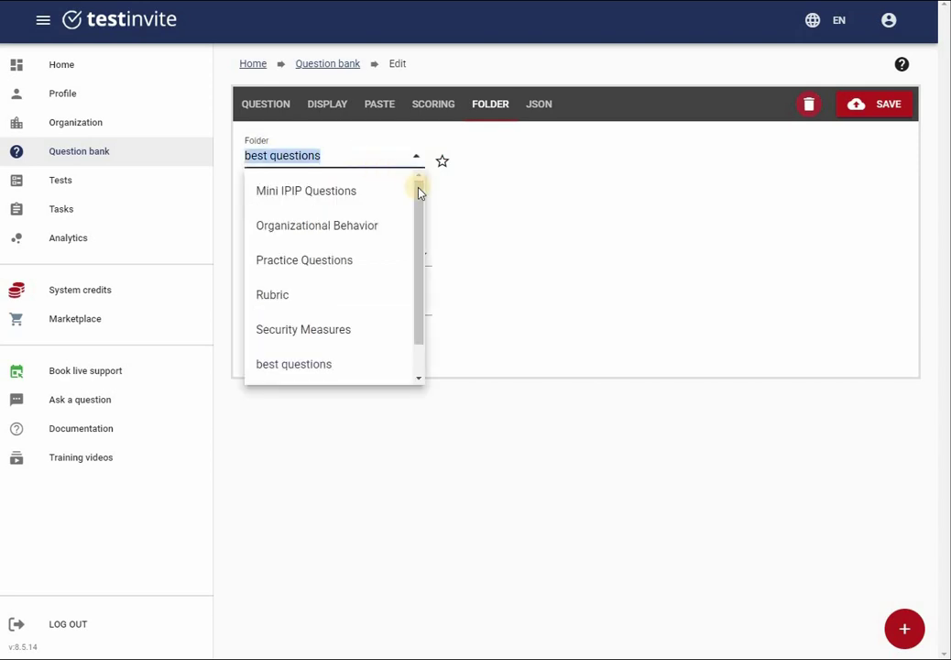
pyautogui.scroll(-1, 421, 212)
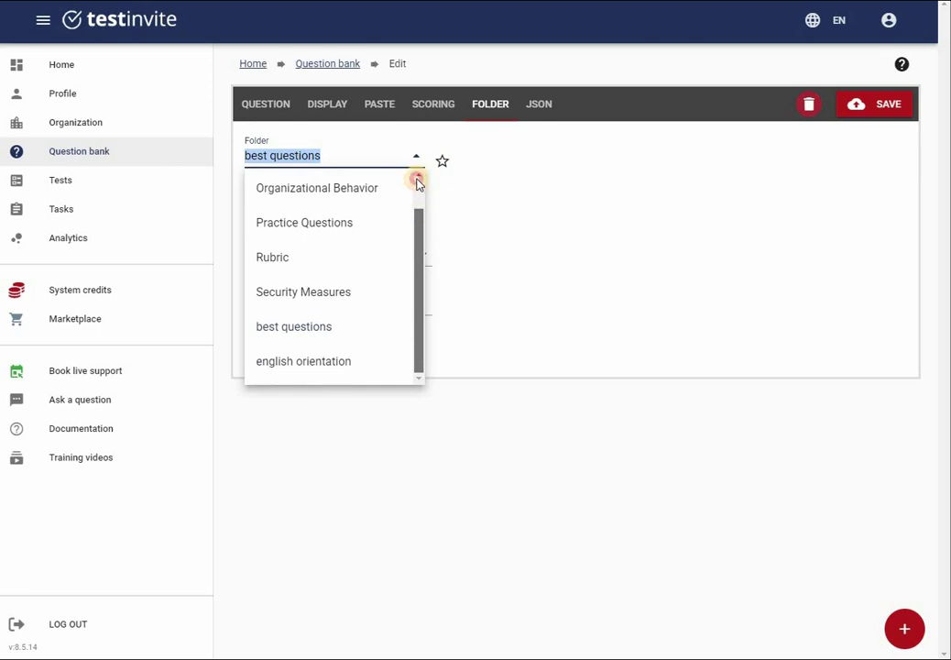
pyautogui.scroll(1, 418, 182)
pyautogui.scroll(-1, 427, 238)
pyautogui.click(201, 161)
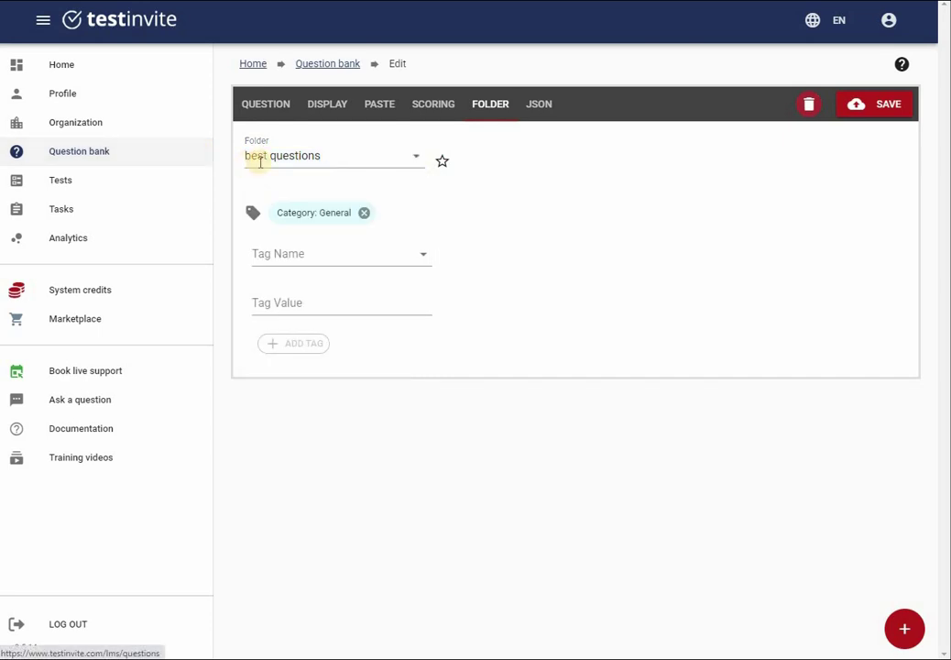
# Step: Assign the question to the folder "example questions" and make that folder the default
pyautogui.click(310, 155)
pyautogui.write('exampo')
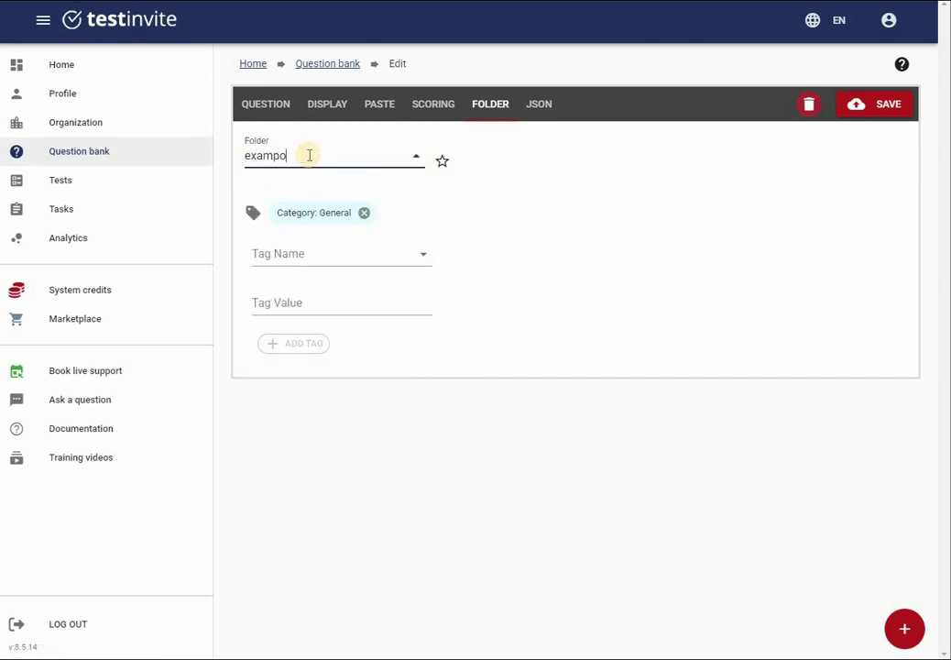
pyautogui.press('BackSpace')
pyautogui.write('le questions')
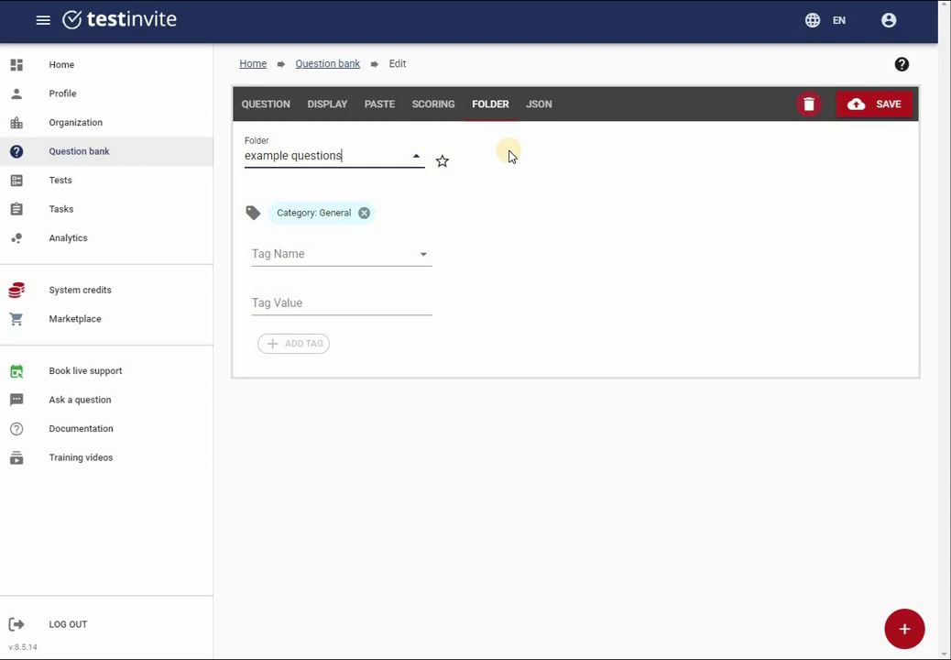
pyautogui.click(443, 162)
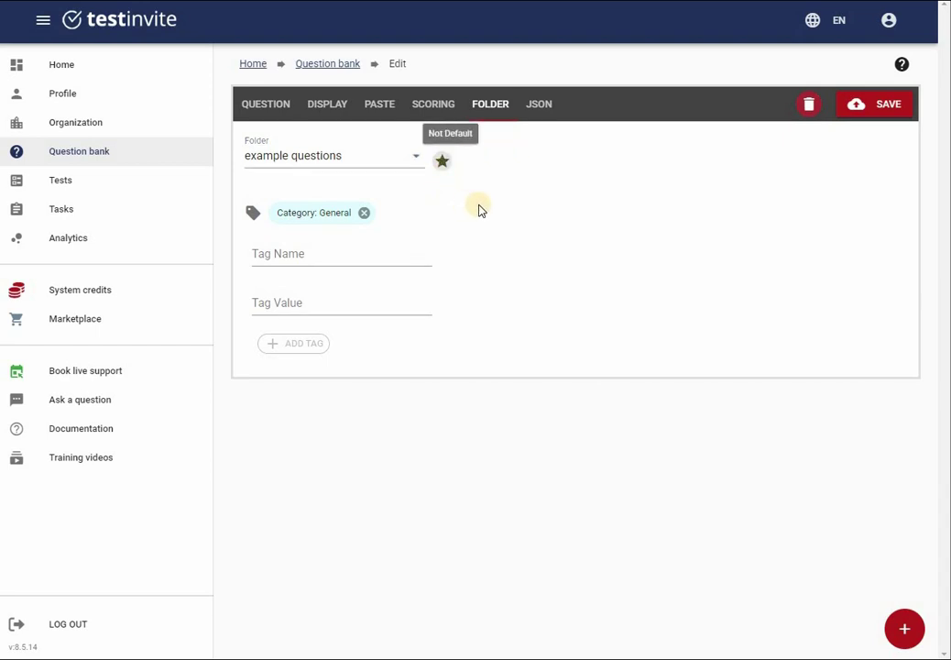
# Step: Replace the question's Category: General tag with a tag named topic with the value geography
pyautogui.click(364, 218)
pyautogui.click(309, 253)
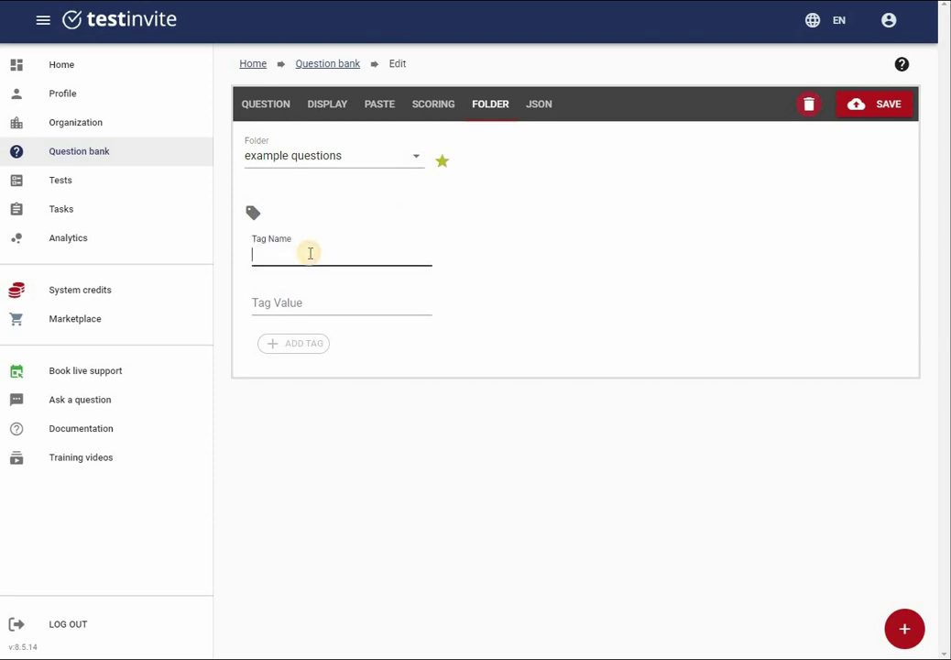
pyautogui.write('topic')
pyautogui.press('Tab')
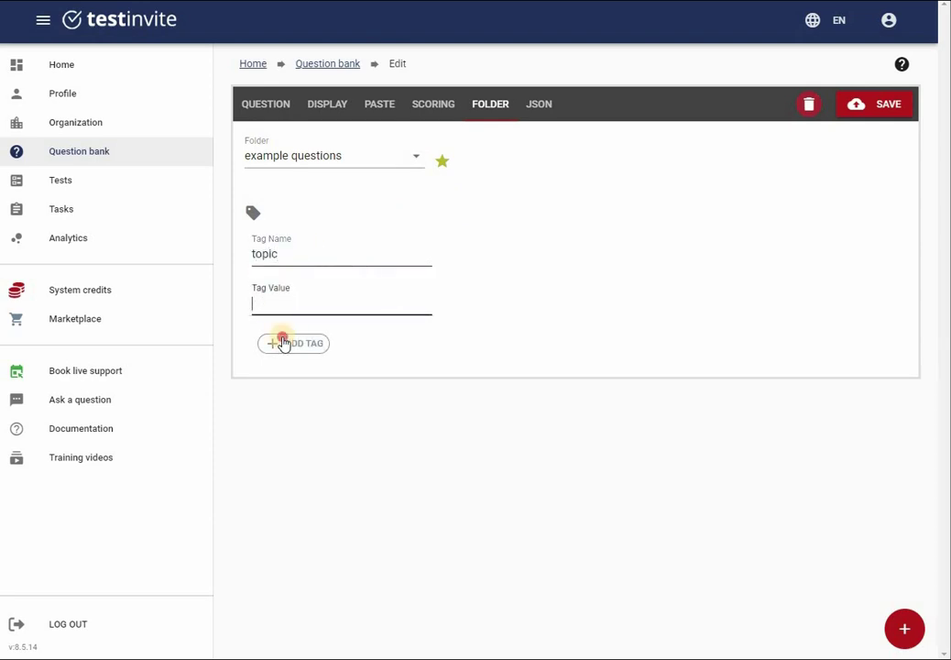
pyautogui.write('geography')
pyautogui.press('Return')
# Step: Add a second tag named difficulty with the value easy to the question and save the question
pyautogui.click(286, 252)
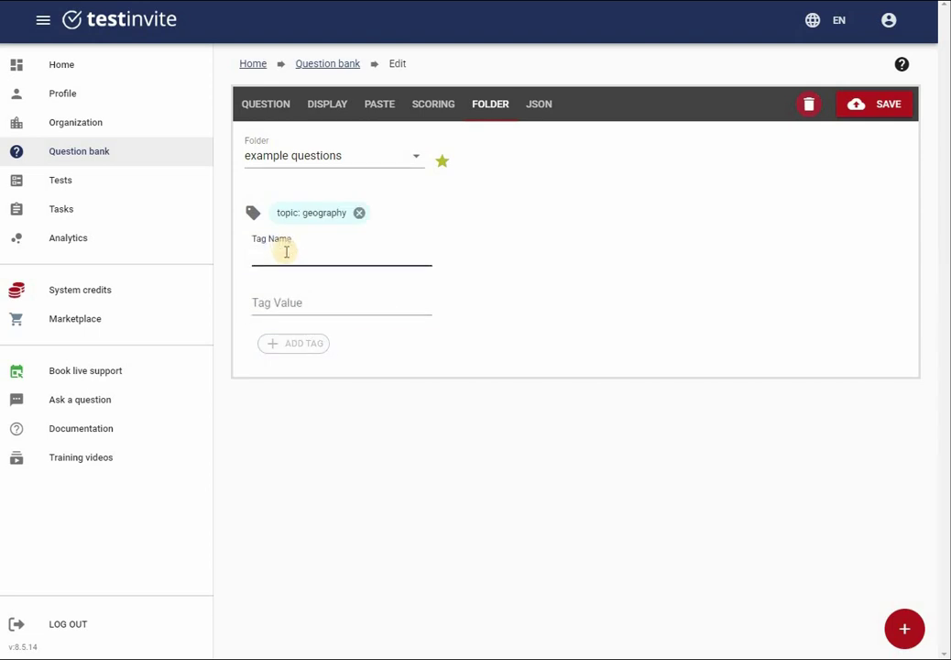
pyautogui.write('difficulty')
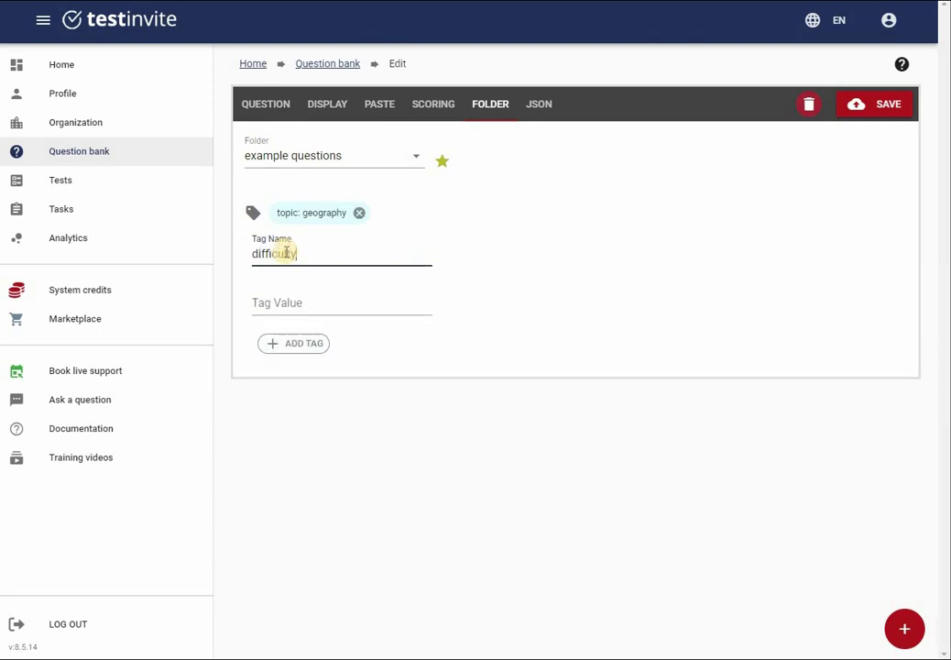
pyautogui.press('Tab')
pyautogui.write('qeasy')
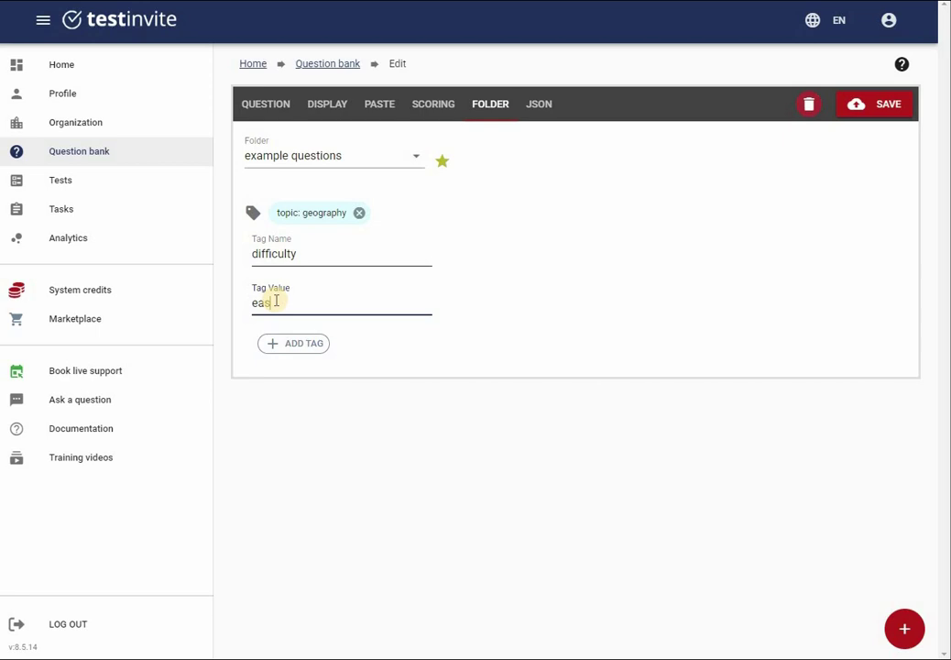
pyautogui.click(303, 348)
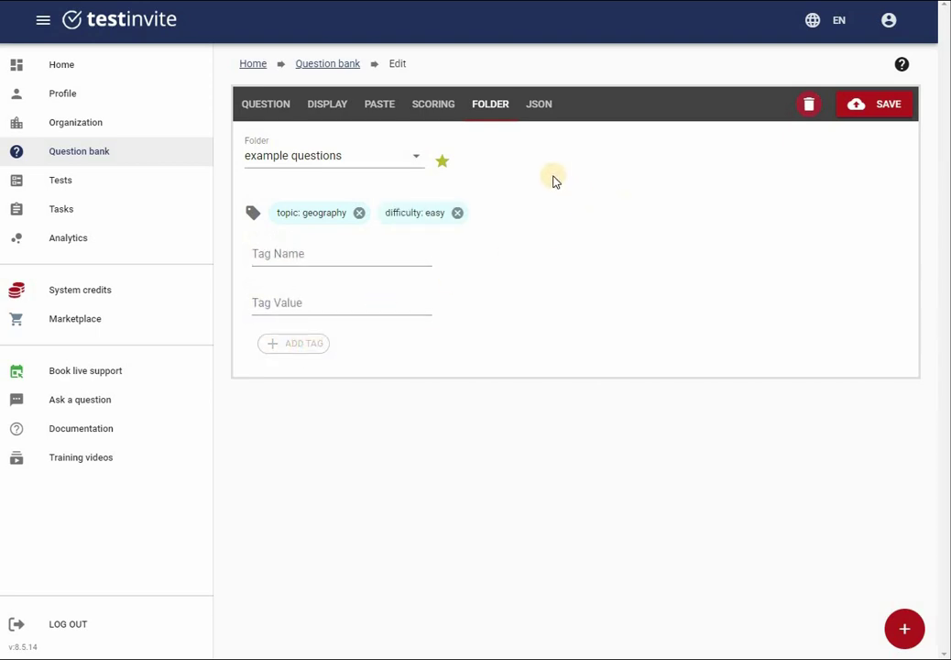
pyautogui.click(871, 108)
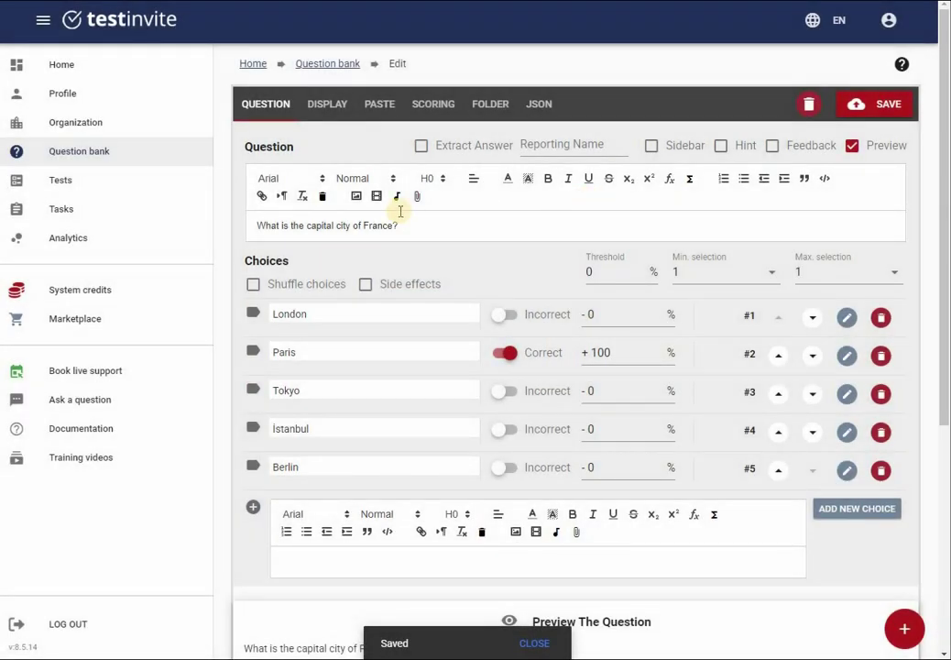
# Step: Return to the question bank overview and choose the folder "example questions"
pyautogui.click(87, 163)
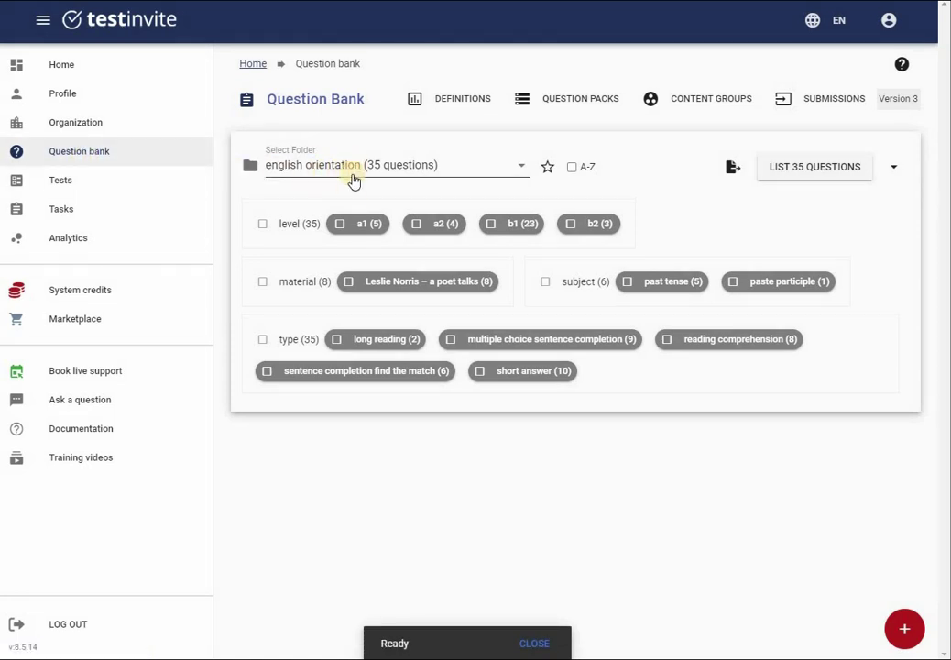
pyautogui.click(353, 174)
pyautogui.scroll(-1, 347, 350)
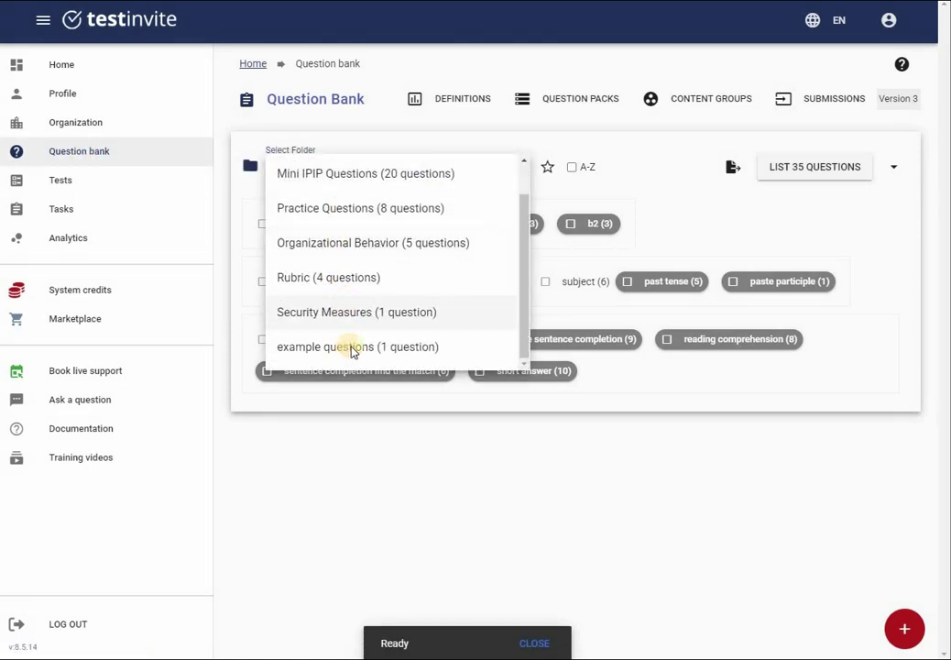
pyautogui.click(352, 352)
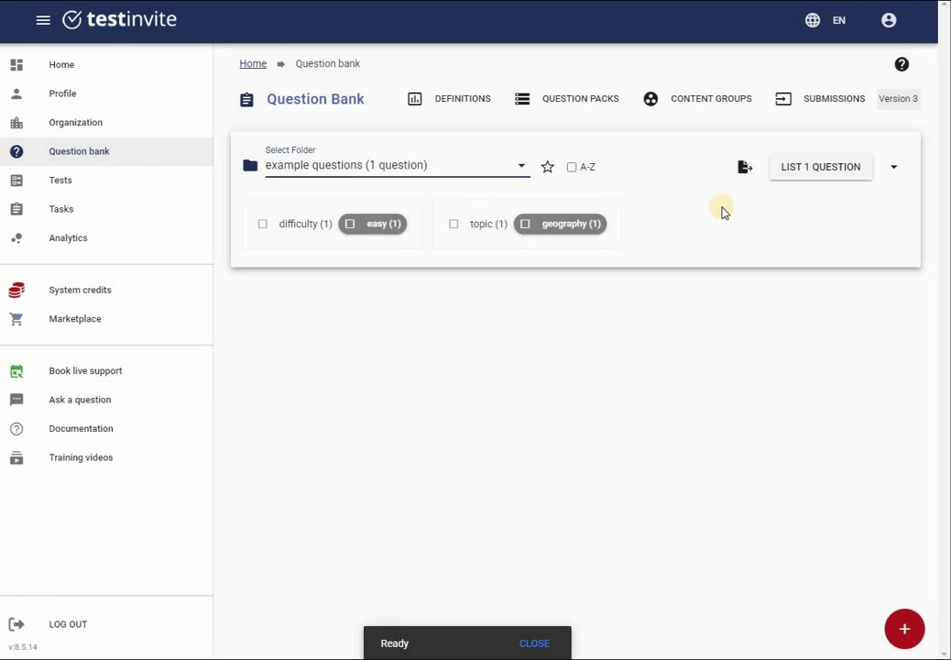
# Step: Filter the folder by difficulty easy and topic geography, list the matching question and review it with its tags
pyautogui.click(390, 229)
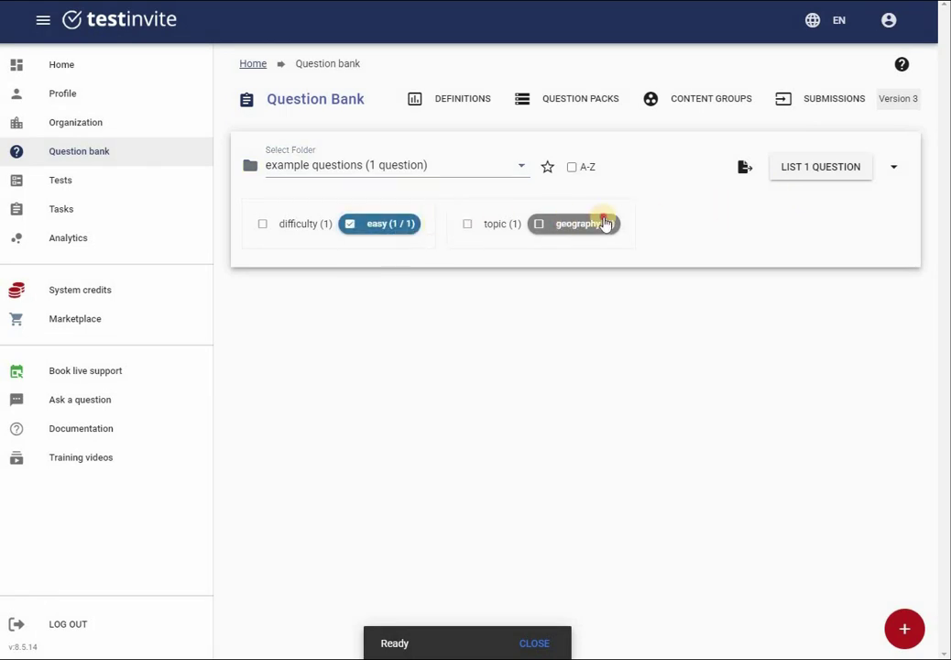
pyautogui.click(609, 223)
pyautogui.click(808, 173)
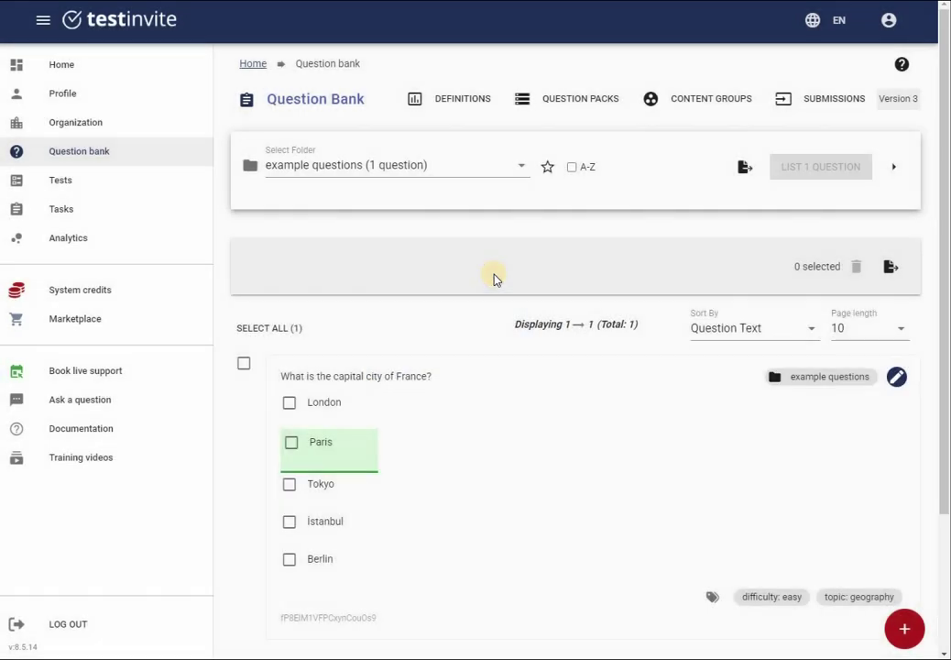
pyautogui.scroll(-1, 493, 278)
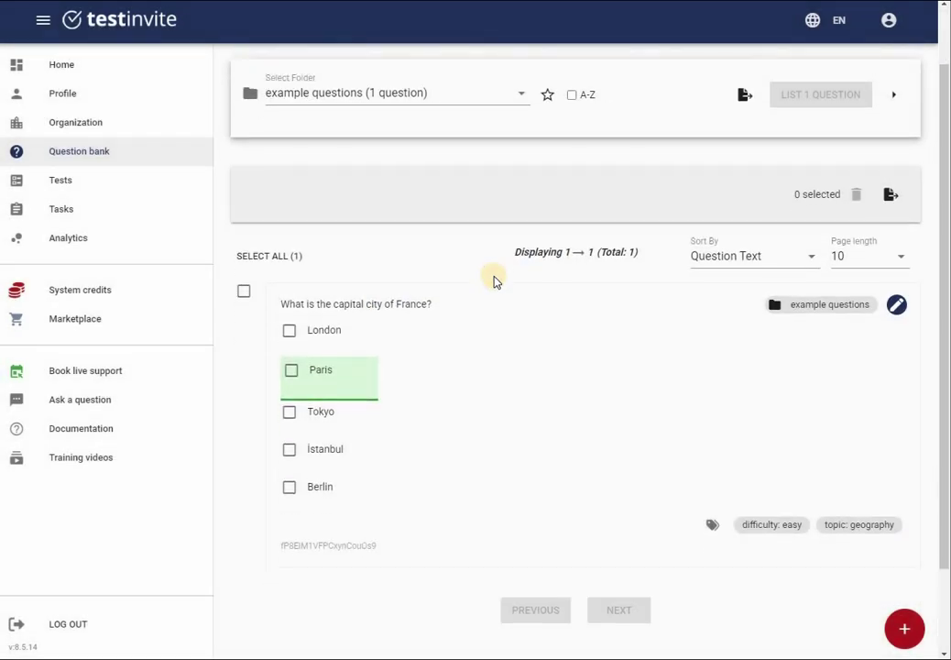
pyautogui.scroll(1, 504, 211)
# Step: Look through the folder list and switch the question bank to the "english orientation" folder
pyautogui.click(501, 171)
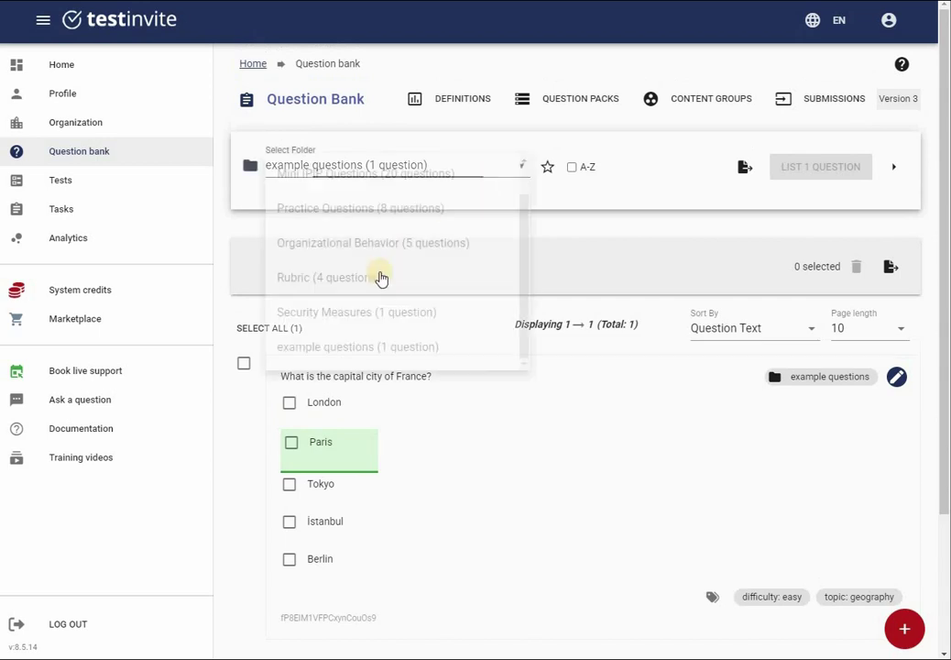
pyautogui.scroll(-2, 357, 238)
pyautogui.scroll(2, 348, 225)
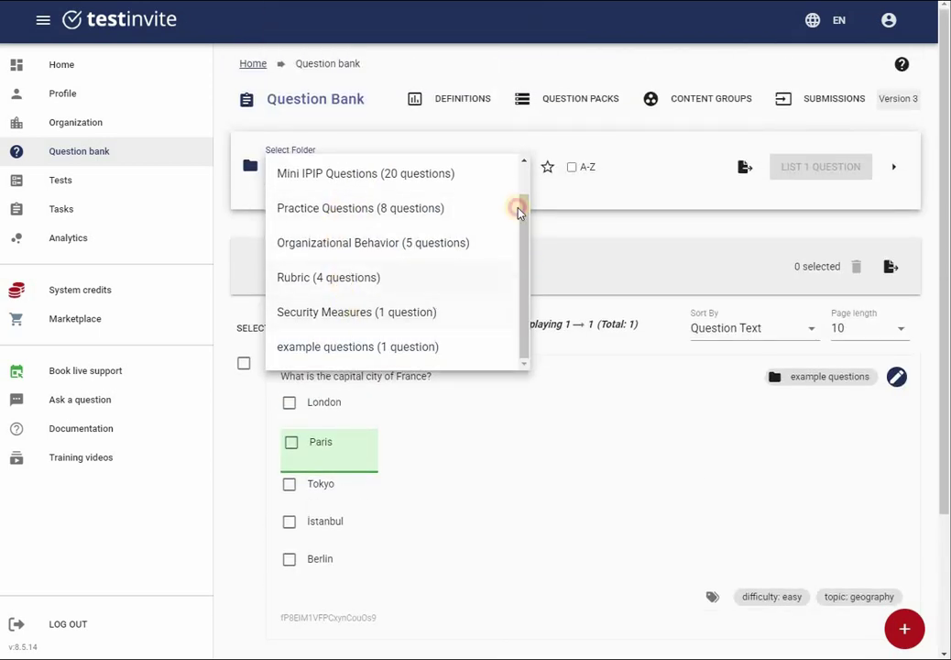
pyautogui.scroll(1, 396, 170)
pyautogui.click(397, 172)
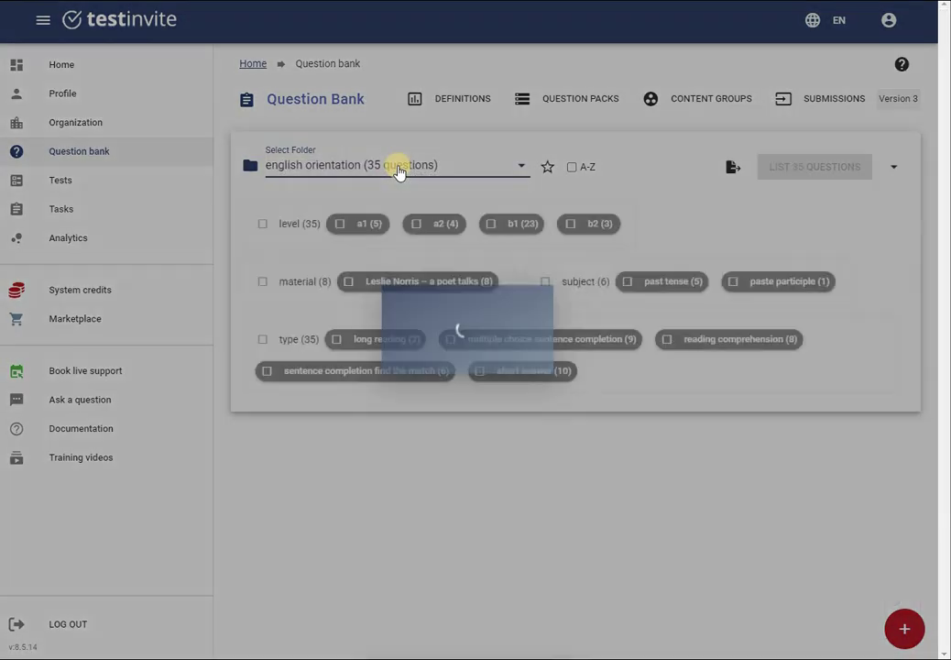
# Step: Filter the english orientation questions by level a1, list them and look through the listed questions
pyautogui.click(376, 225)
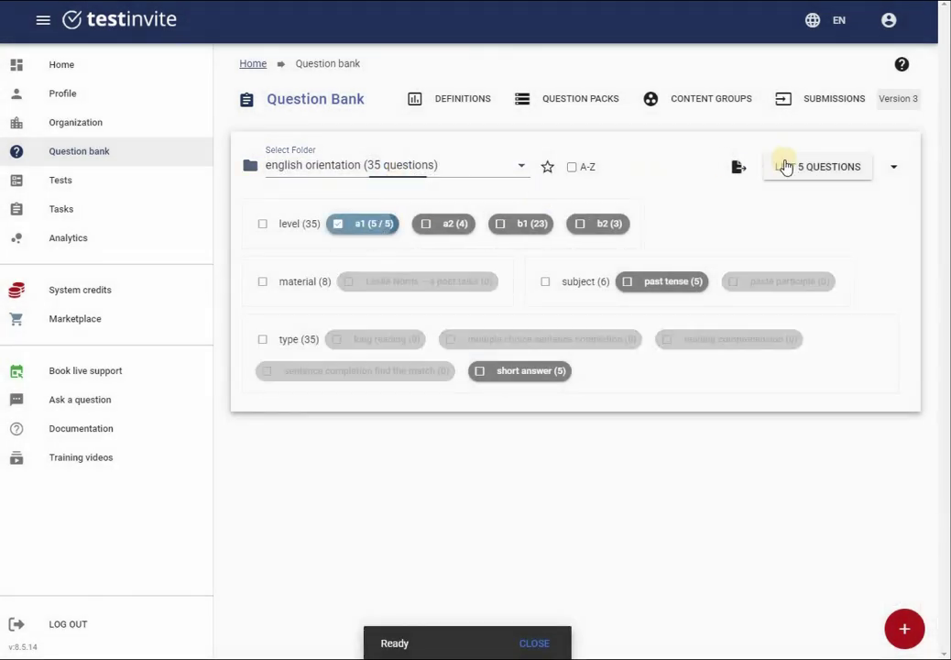
pyautogui.click(785, 167)
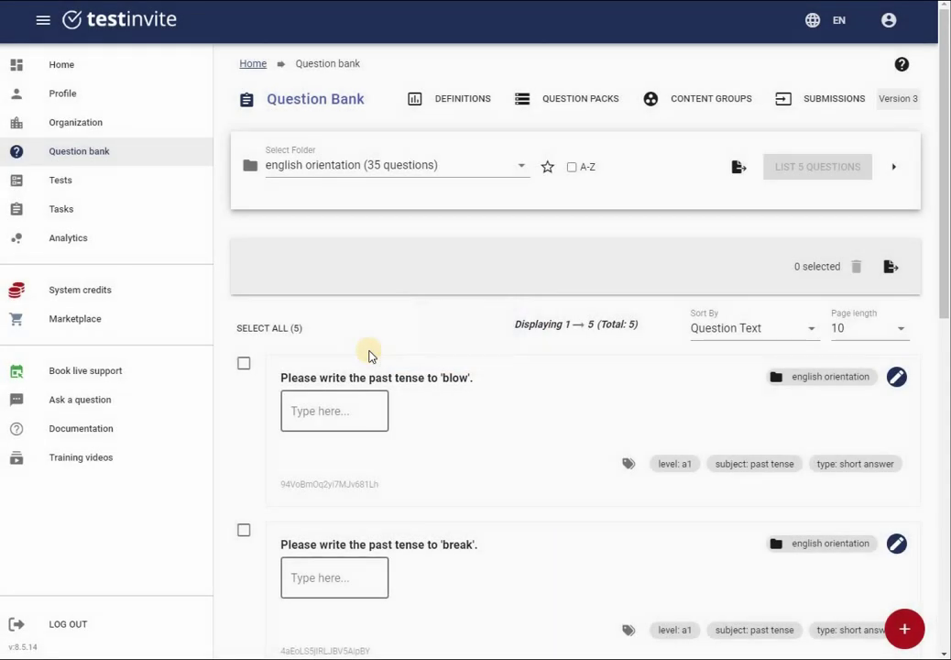
pyautogui.scroll(-4, 370, 355)
pyautogui.scroll(3, 506, 188)
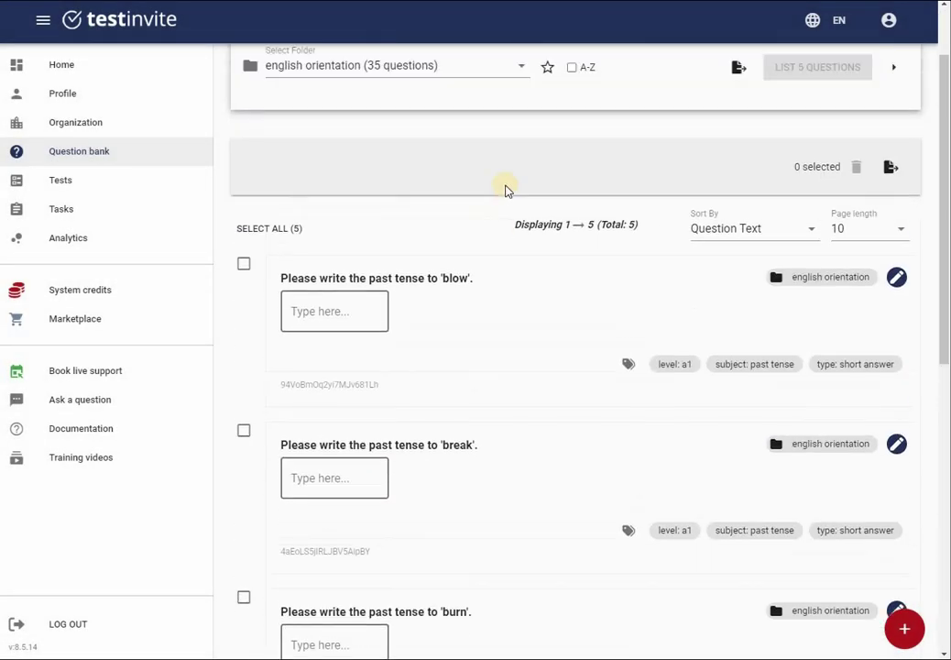
pyautogui.scroll(2, 506, 187)
# Step: Reopen the tag filters, add the type short answer to the level a1 filter and list the questions again
pyautogui.click(520, 167)
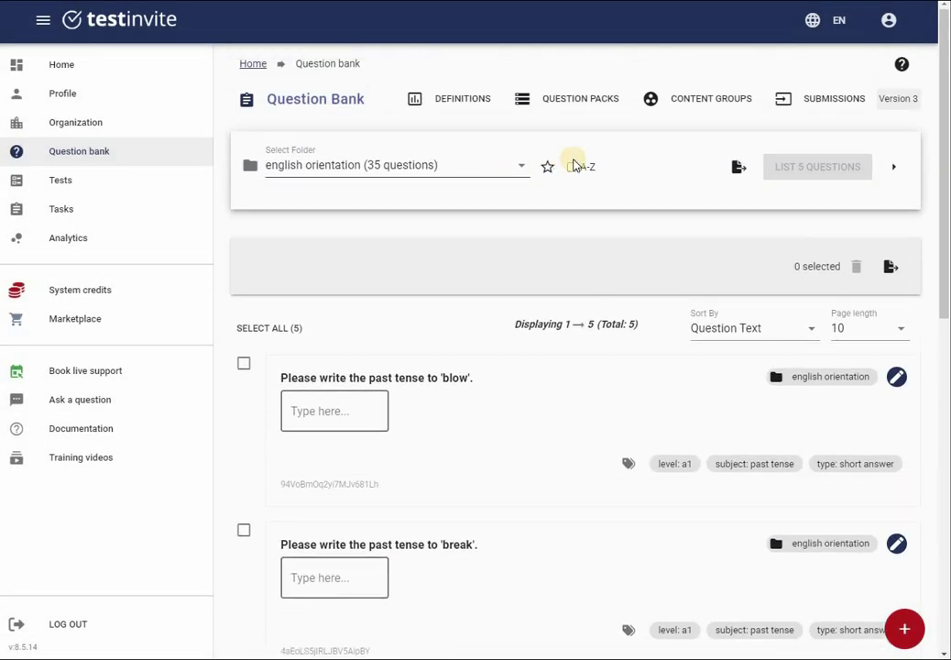
pyautogui.click(894, 171)
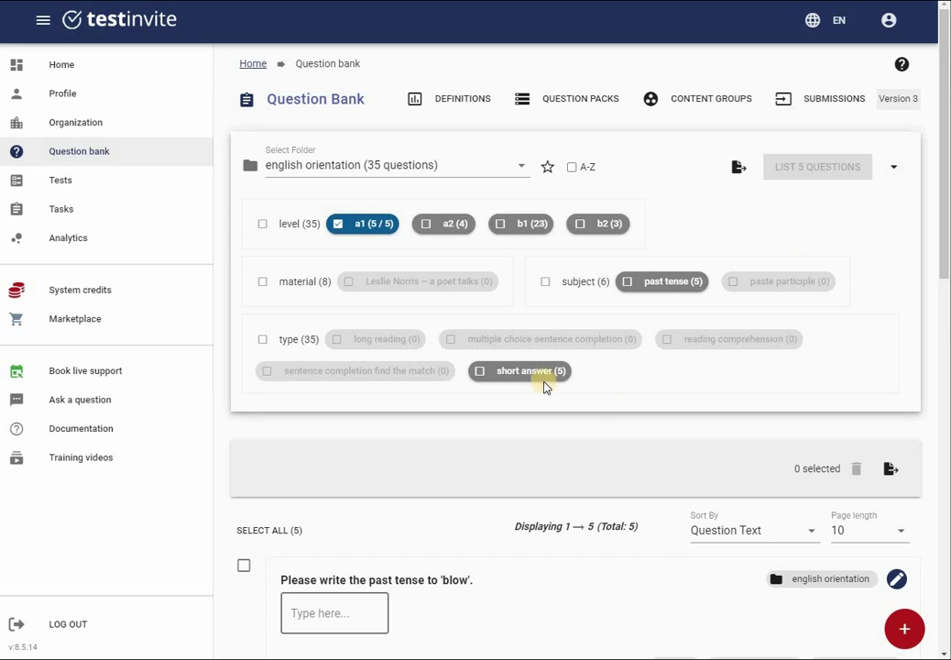
pyautogui.click(543, 383)
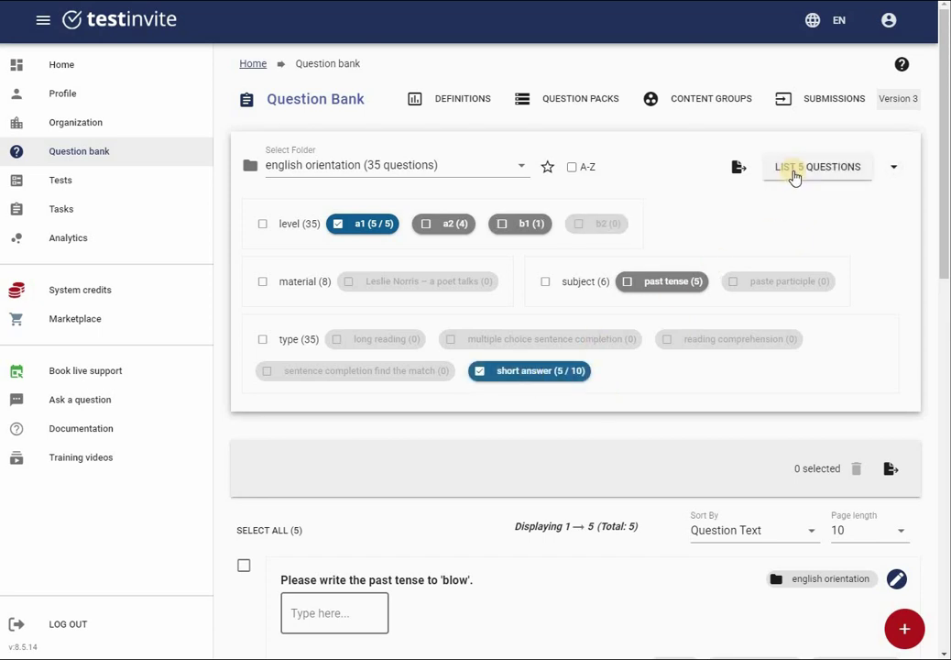
pyautogui.click(793, 174)
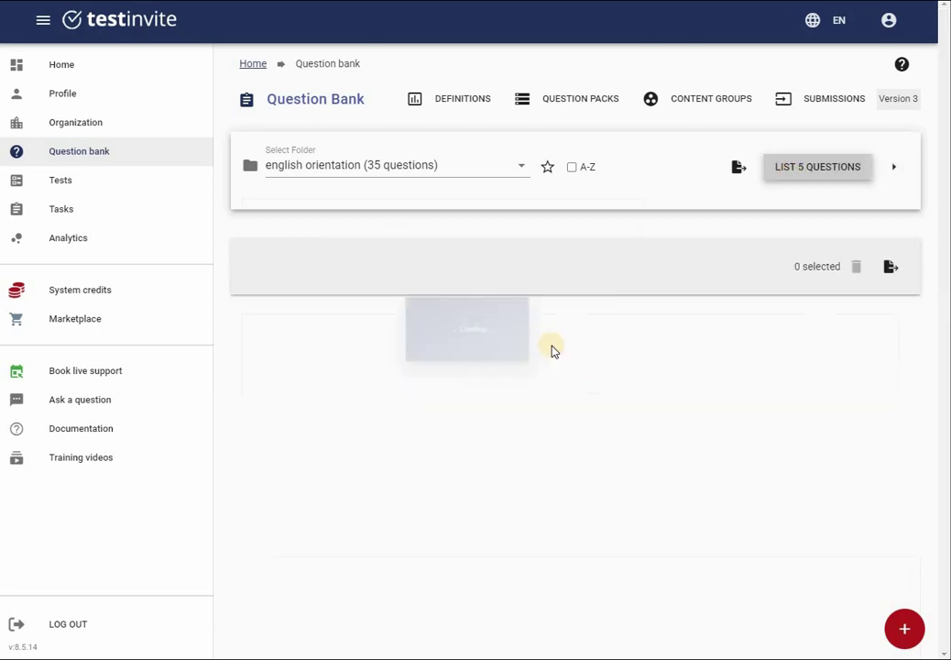